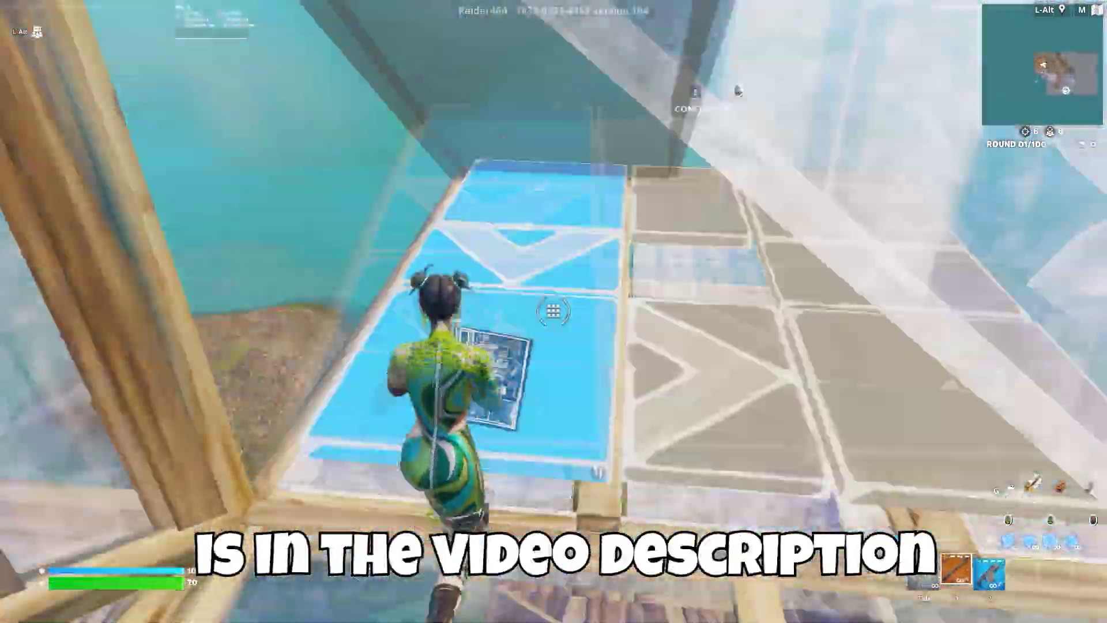
{"action": "left_click", "coordinate": [553, 311]}
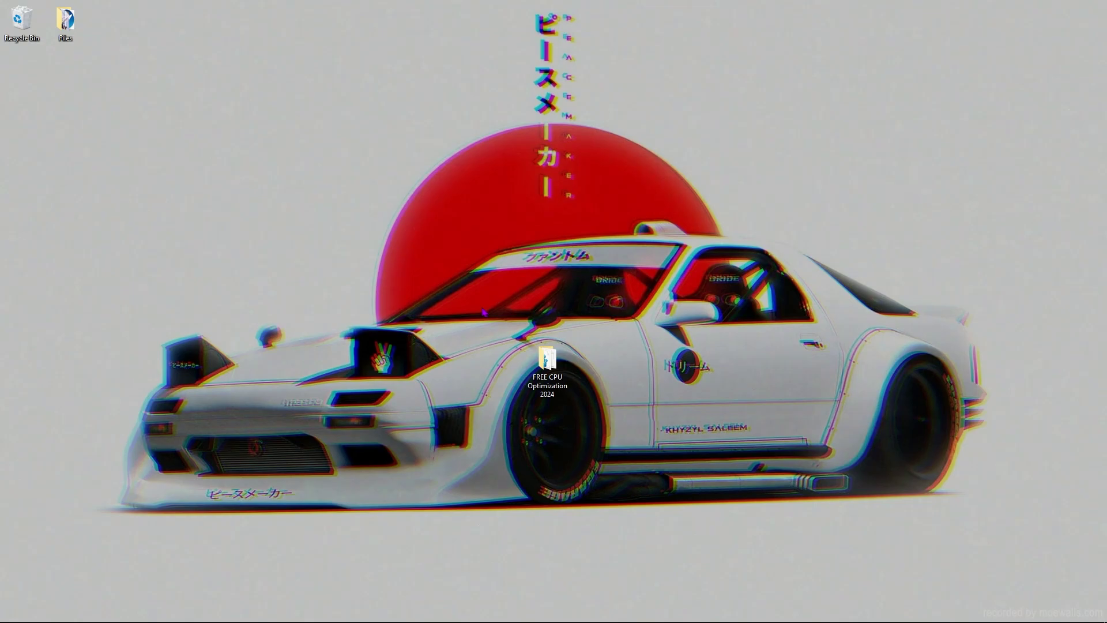
Open the FREE CPU Optimization 2024 folder on the desktop
{"action": "left_click_drag", "start_coordinate": [481, 308], "coordinate": [623, 425]}
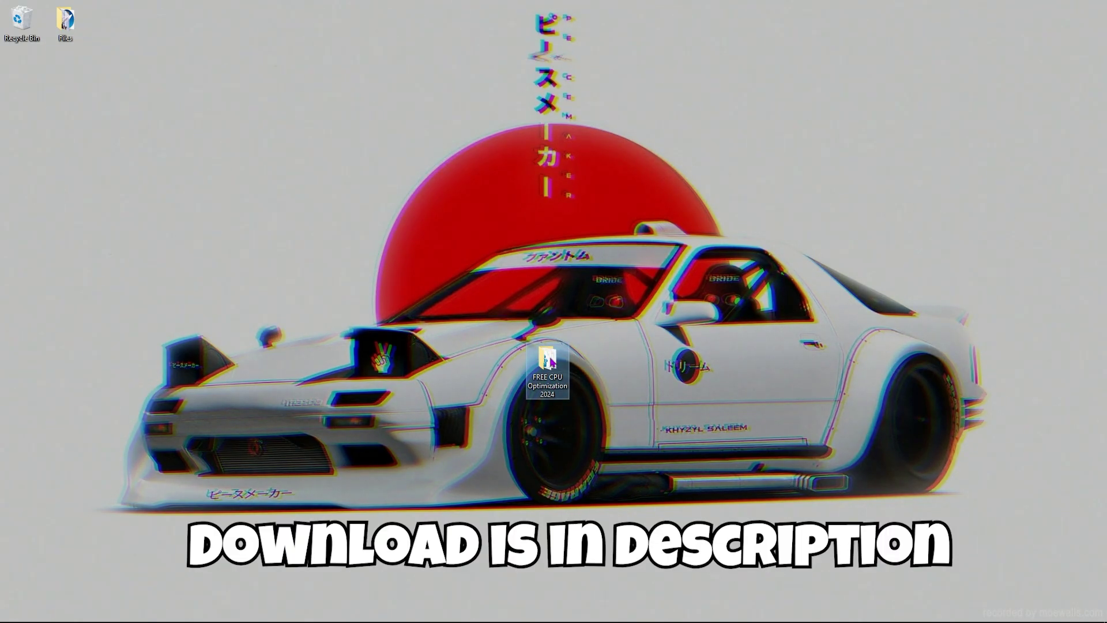
{"action": "double_click", "coordinate": [552, 361]}
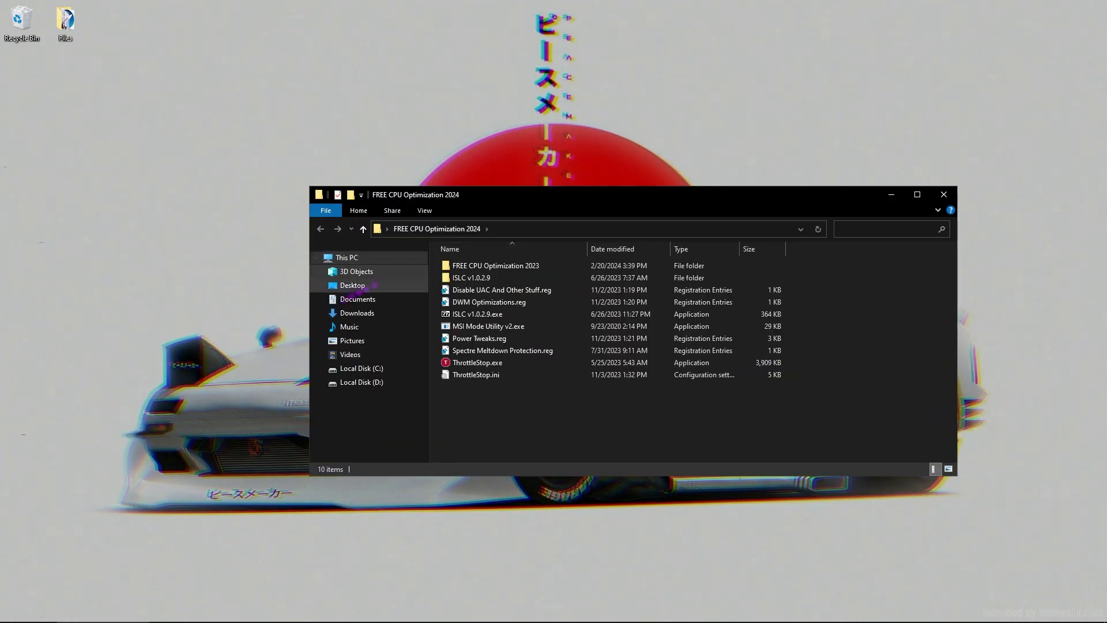
Search Windows for the restore point setting using "res", and close the search
{"action": "key", "text": "super"}
{"action": "type", "text": "res"}
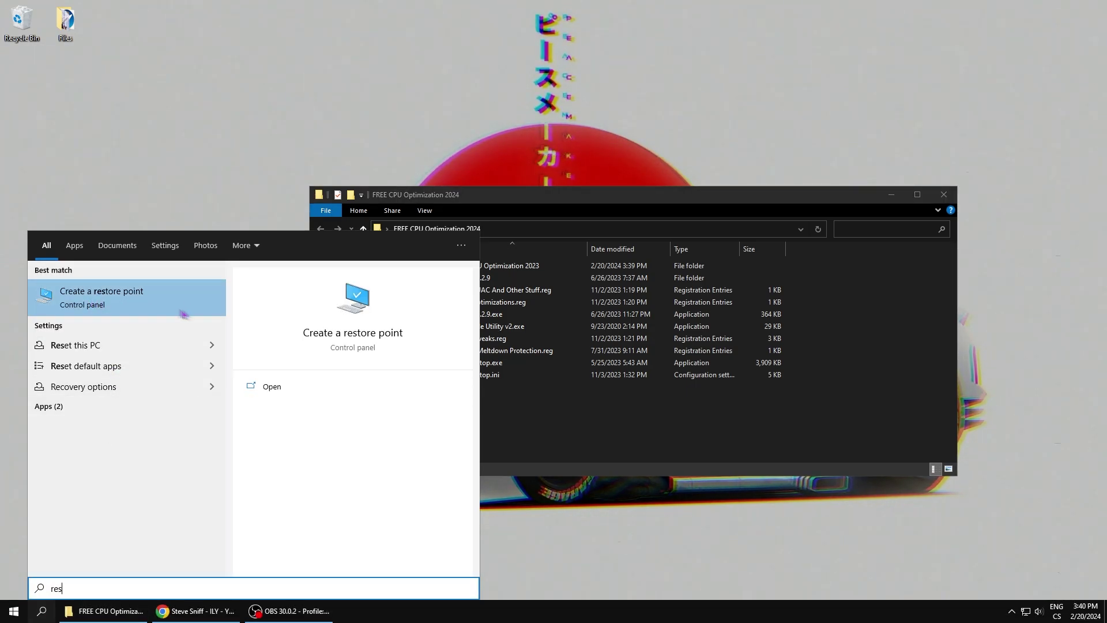
{"action": "key", "text": "Escape"}
Delete the FREE CPU Optimization 2023 subfolder from the FREE CPU Optimization 2024 folder after looking inside it
{"action": "left_click_drag", "start_coordinate": [567, 204], "coordinate": [568, 216]}
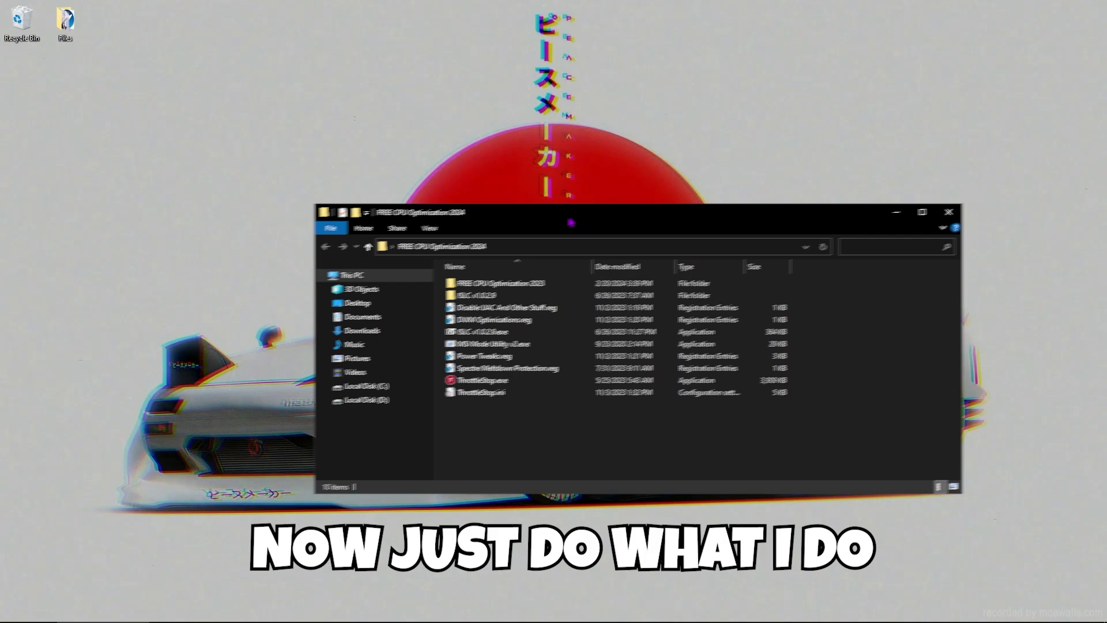
{"action": "double_click", "coordinate": [508, 278]}
{"action": "left_click", "coordinate": [321, 240]}
{"action": "key", "text": "Delete"}
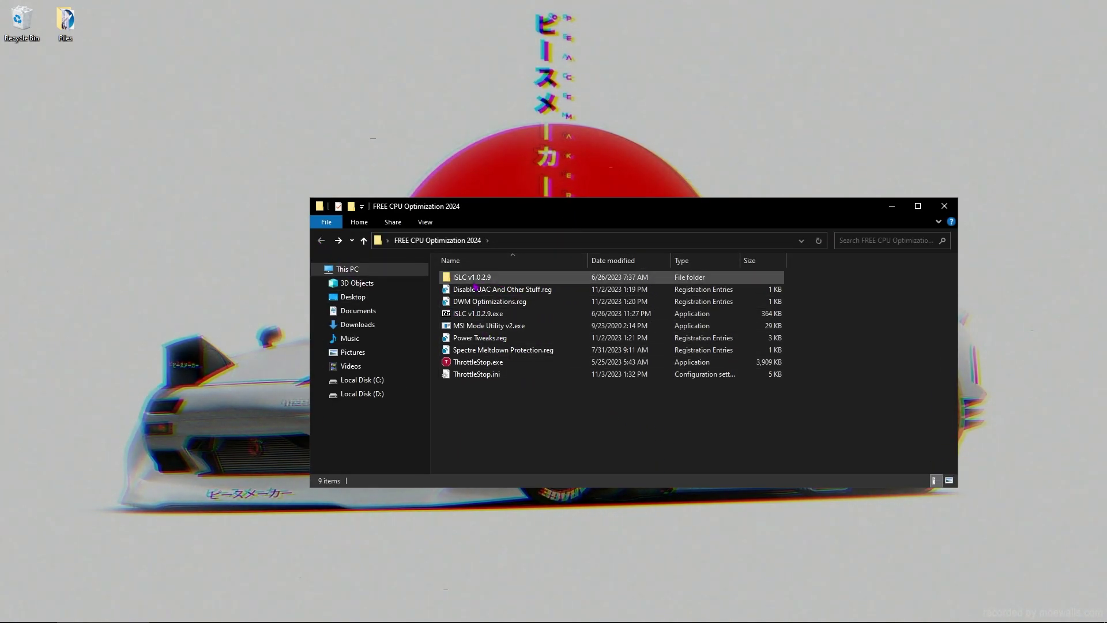
Run Intelligent standby list cleaner ISLC.exe from the ISLC v1.0.2.9 folder as administrator and centre its window
{"action": "double_click", "coordinate": [473, 283]}
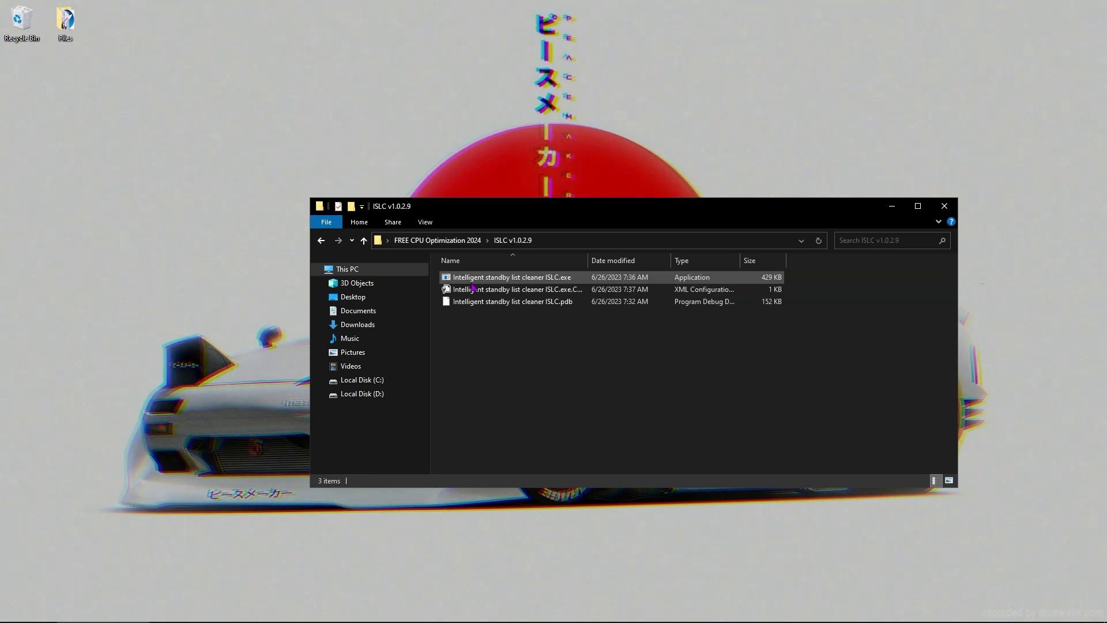
{"action": "right_click", "coordinate": [485, 281]}
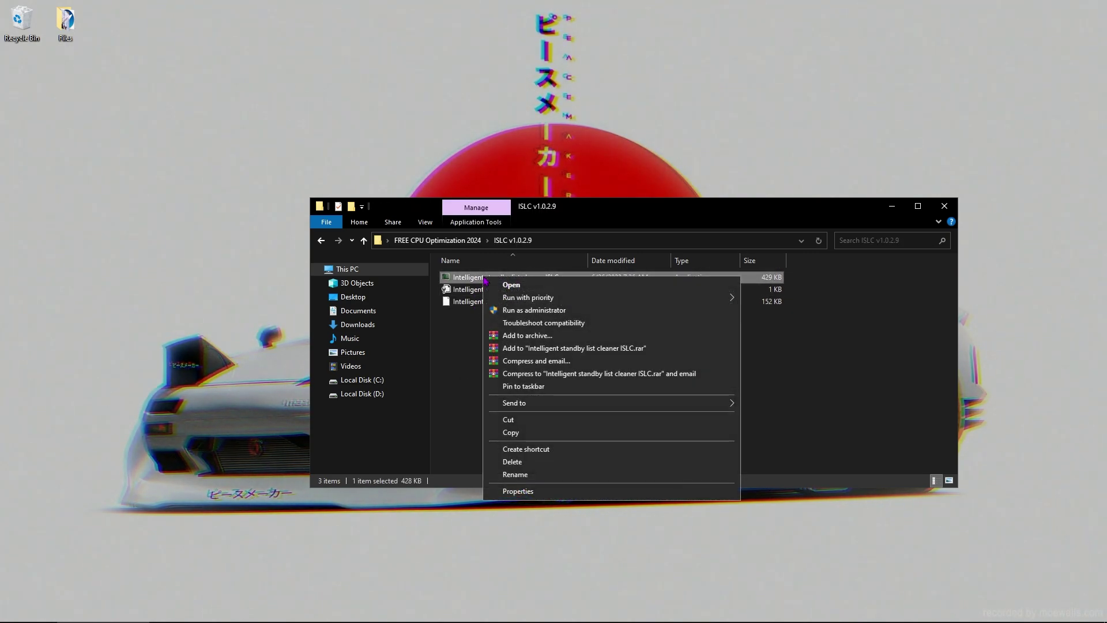
{"action": "left_click", "coordinate": [527, 313]}
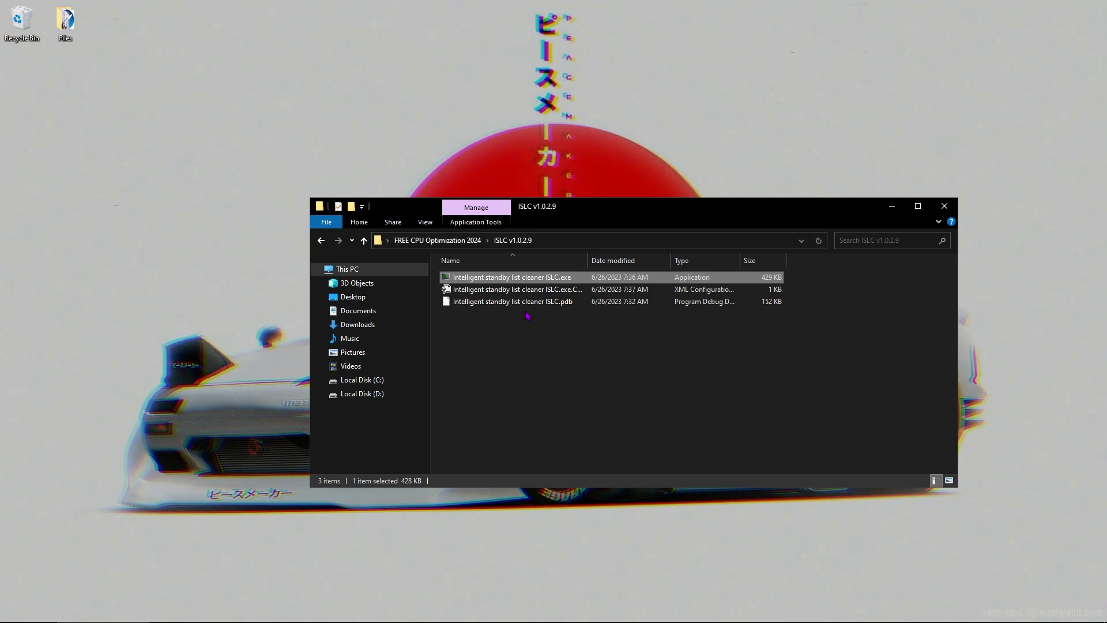
{"action": "left_click_drag", "start_coordinate": [282, 99], "coordinate": [566, 241]}
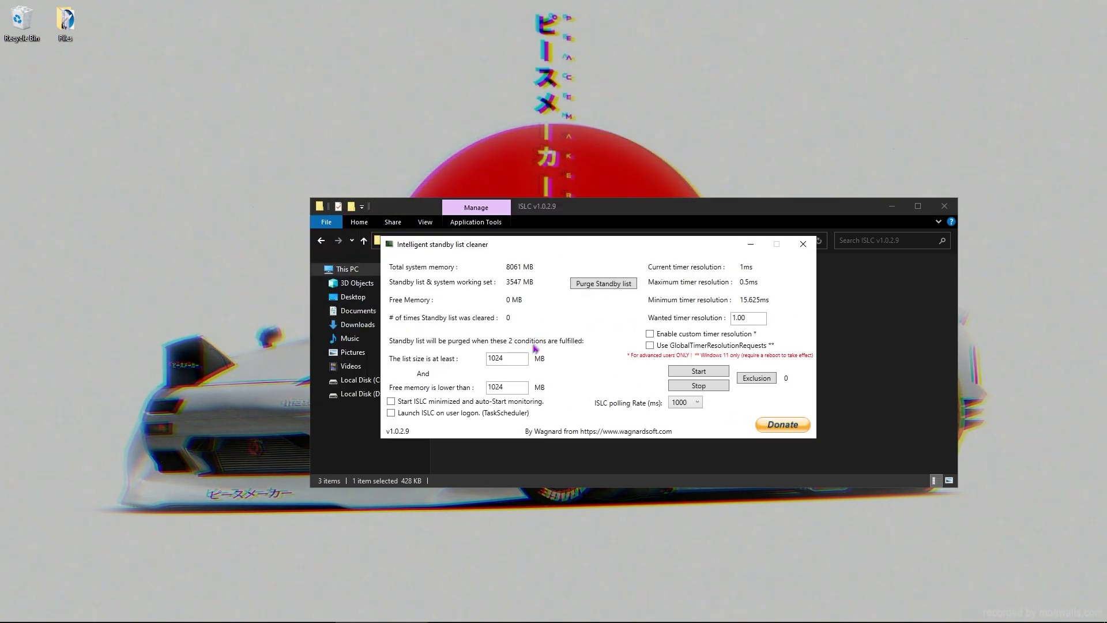
Enable ISLC's minimized auto-start monitoring and launch on user logon, and purge the standby list
{"action": "left_click_drag", "start_coordinate": [517, 359], "coordinate": [487, 361]}
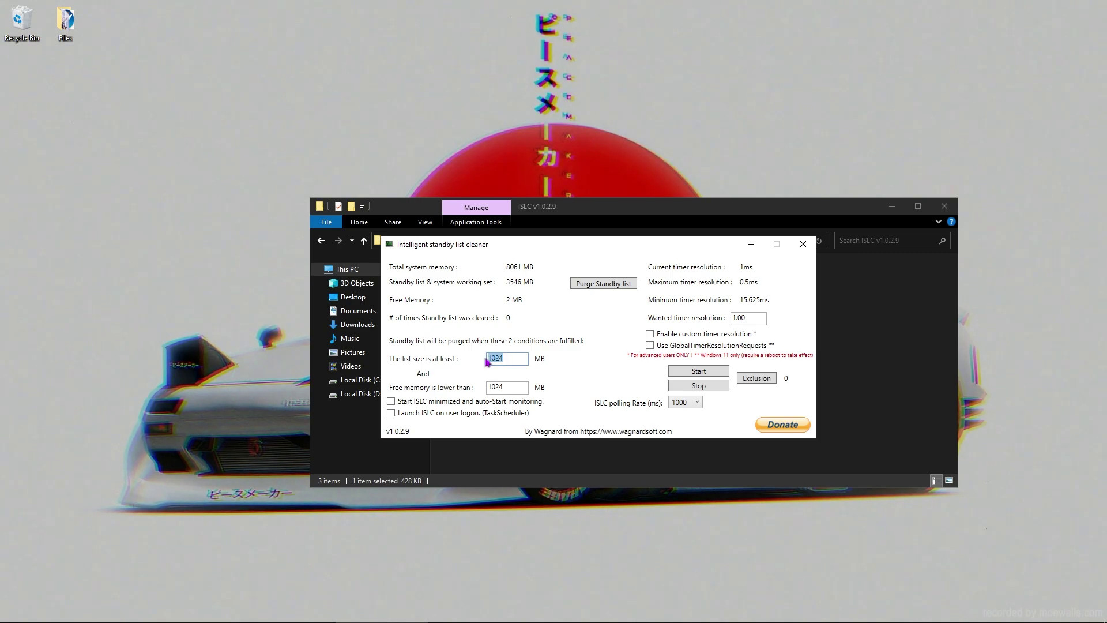
{"action": "left_click", "coordinate": [516, 359]}
{"action": "left_click", "coordinate": [392, 402]}
{"action": "left_click", "coordinate": [393, 414]}
{"action": "left_click", "coordinate": [613, 285]}
Enable a custom timer resolution of 0.50 in ISLC and start the monitoring
{"action": "left_click", "coordinate": [650, 334]}
{"action": "double_click", "coordinate": [757, 317]}
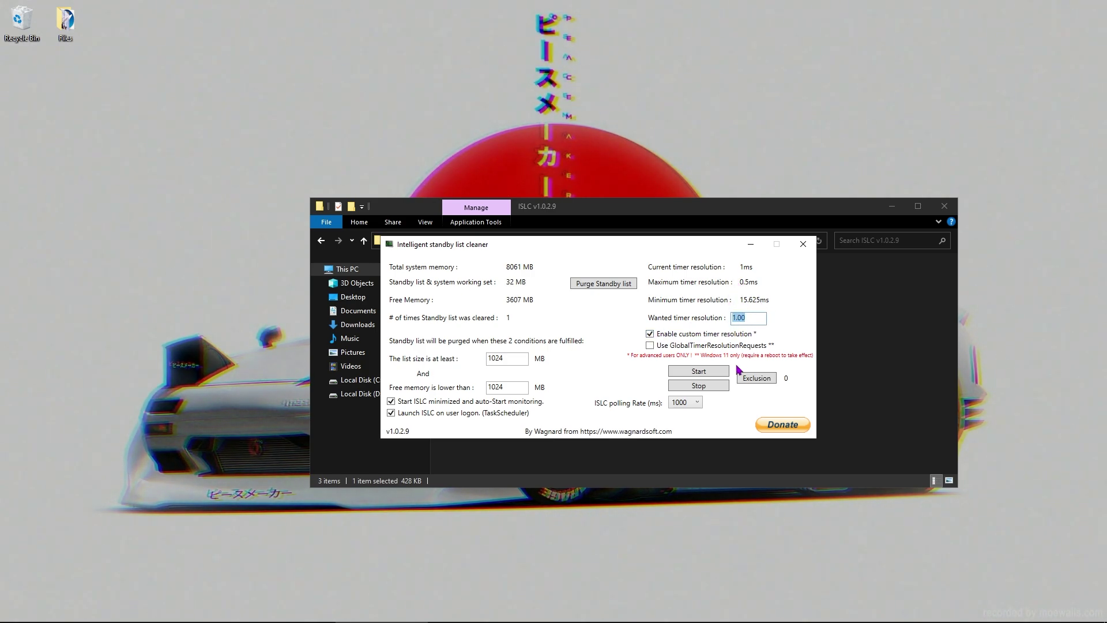
{"action": "key", "text": "BackSpace"}
{"action": "type", "text": "0.5"}
{"action": "double_click", "coordinate": [740, 318]}
{"action": "left_click", "coordinate": [706, 373]}
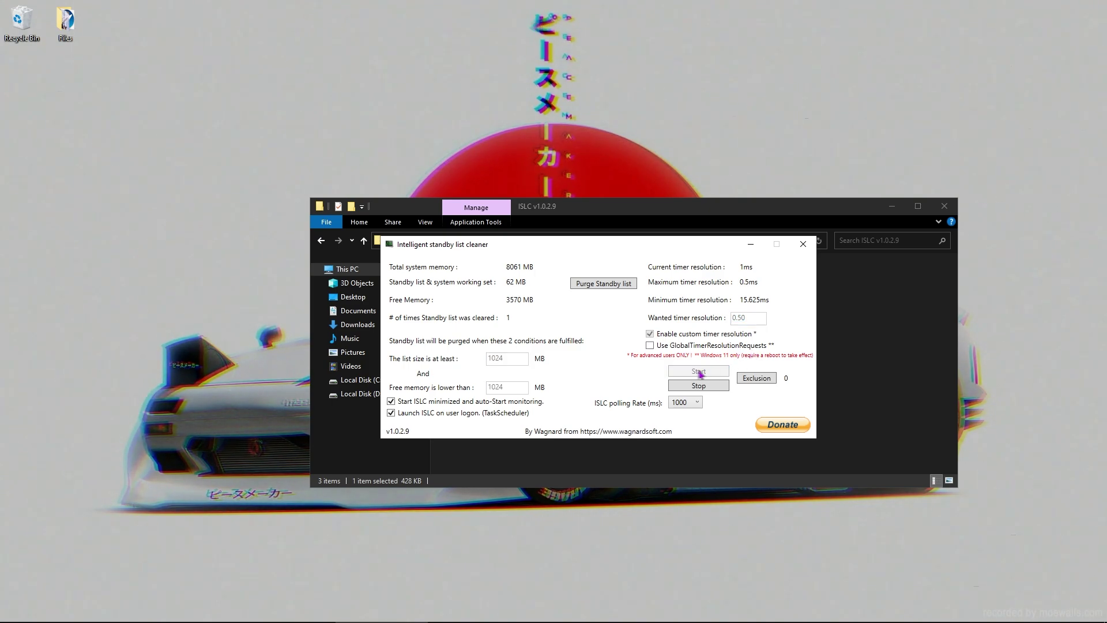
Set the ISLC polling rate to 10000 ms, restart the monitoring and minimize the cleaner
{"action": "left_click", "coordinate": [691, 404]}
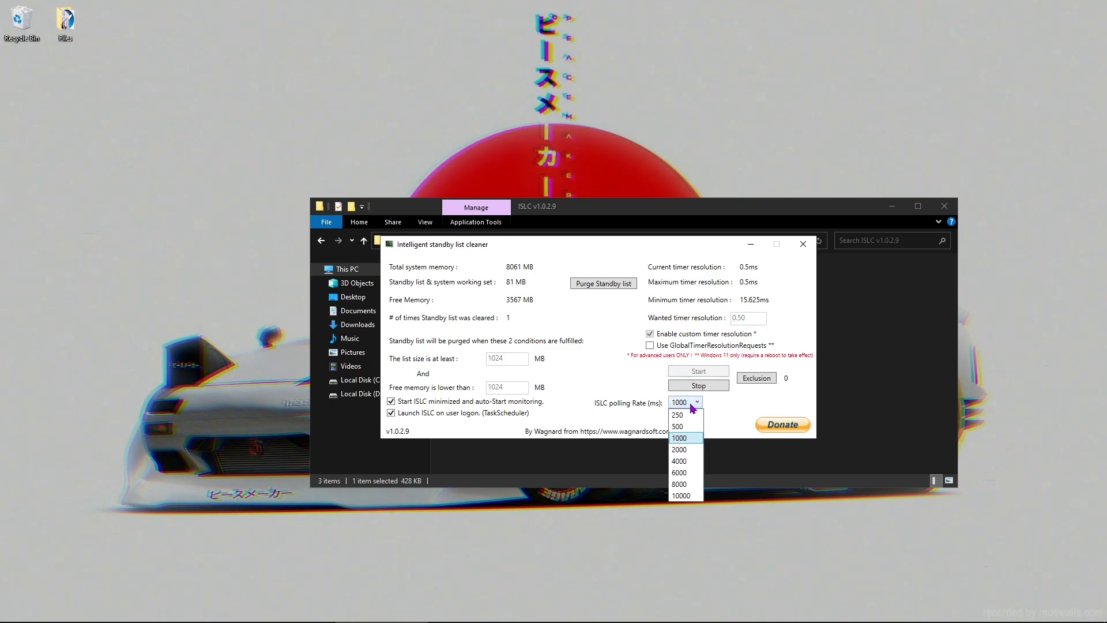
{"action": "left_click", "coordinate": [687, 496]}
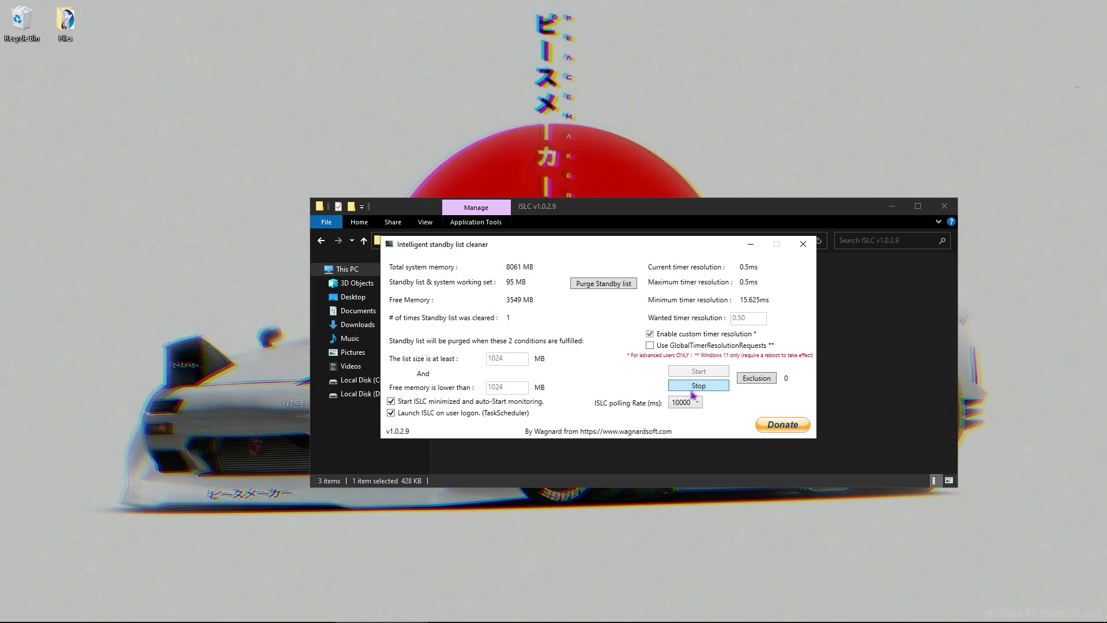
{"action": "left_click", "coordinate": [692, 387]}
{"action": "left_click", "coordinate": [692, 371]}
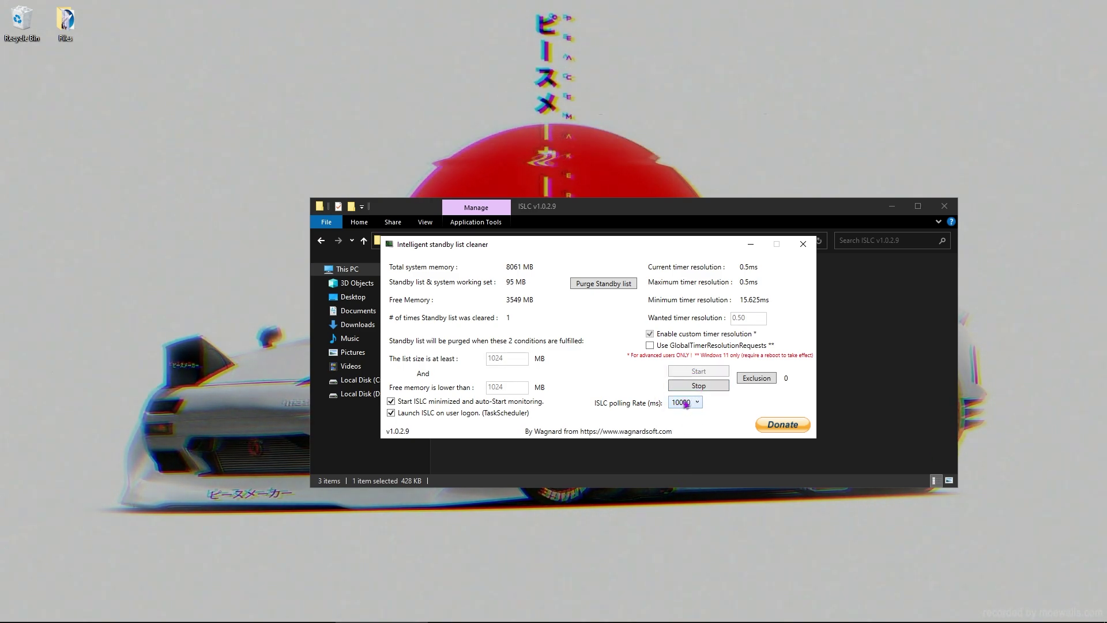
{"action": "left_click", "coordinate": [752, 249]}
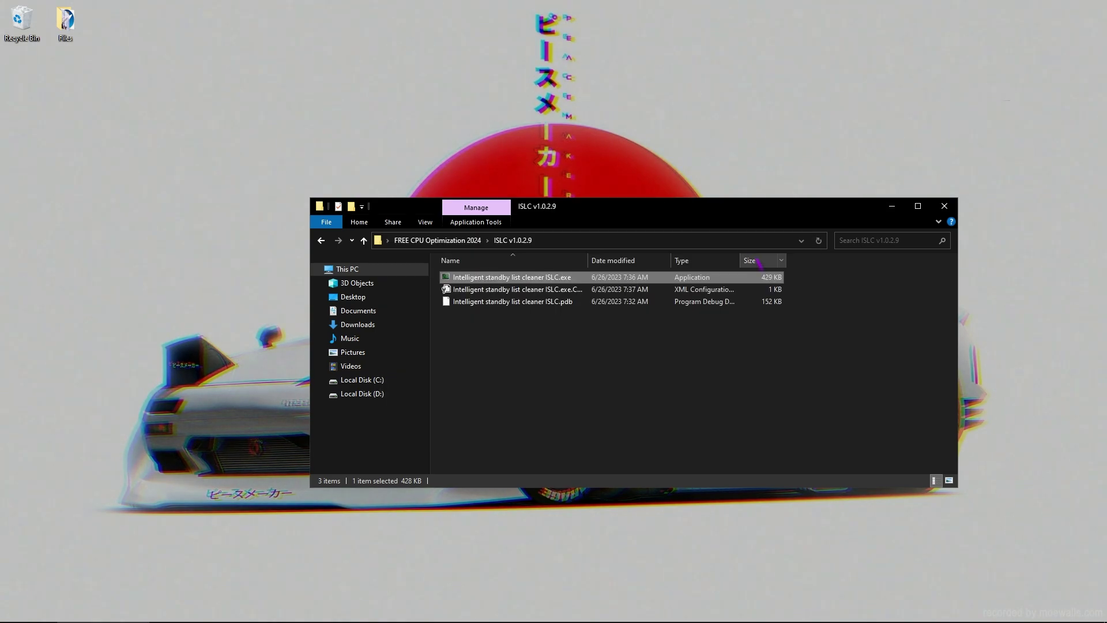
Merge Disable UAC And Other Stuff.reg and DWM Optimizations.reg from the FREE CPU Optimization 2024 folder into the registry
{"action": "left_click", "coordinate": [321, 240]}
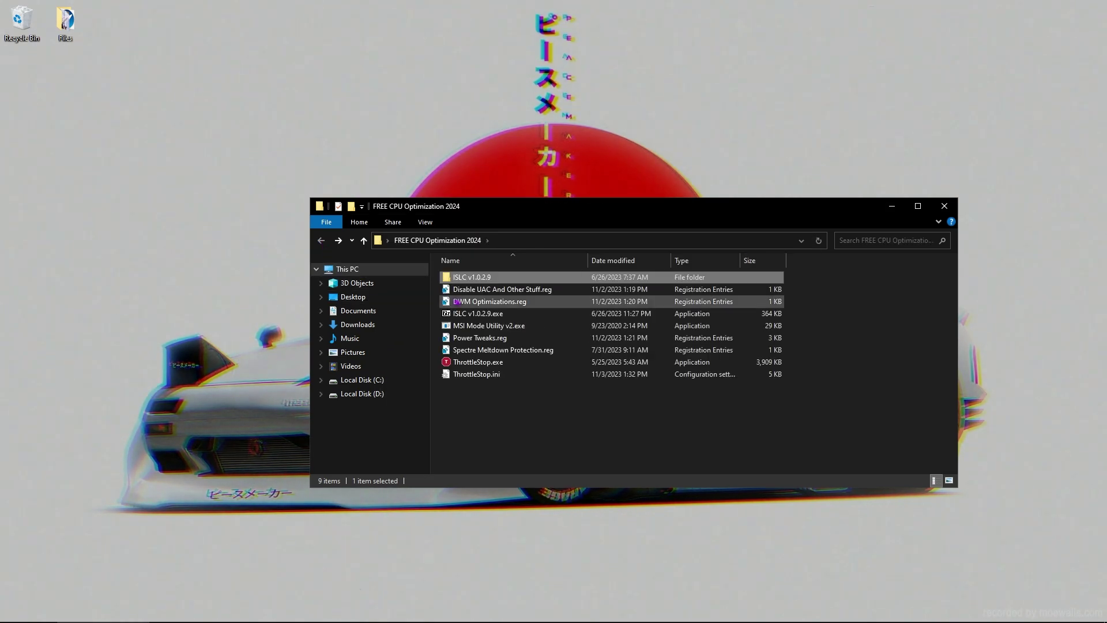
{"action": "double_click", "coordinate": [502, 289]}
{"action": "left_click", "coordinate": [638, 333]}
{"action": "left_click", "coordinate": [683, 318]}
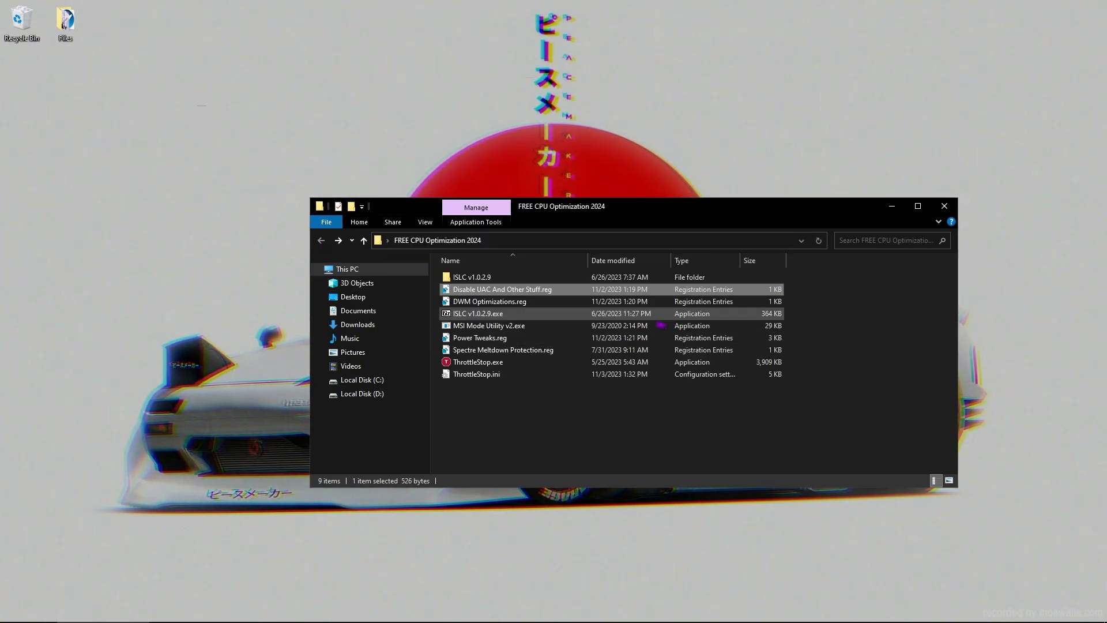
{"action": "double_click", "coordinate": [502, 301]}
{"action": "left_click", "coordinate": [637, 334]}
{"action": "left_click", "coordinate": [682, 318]}
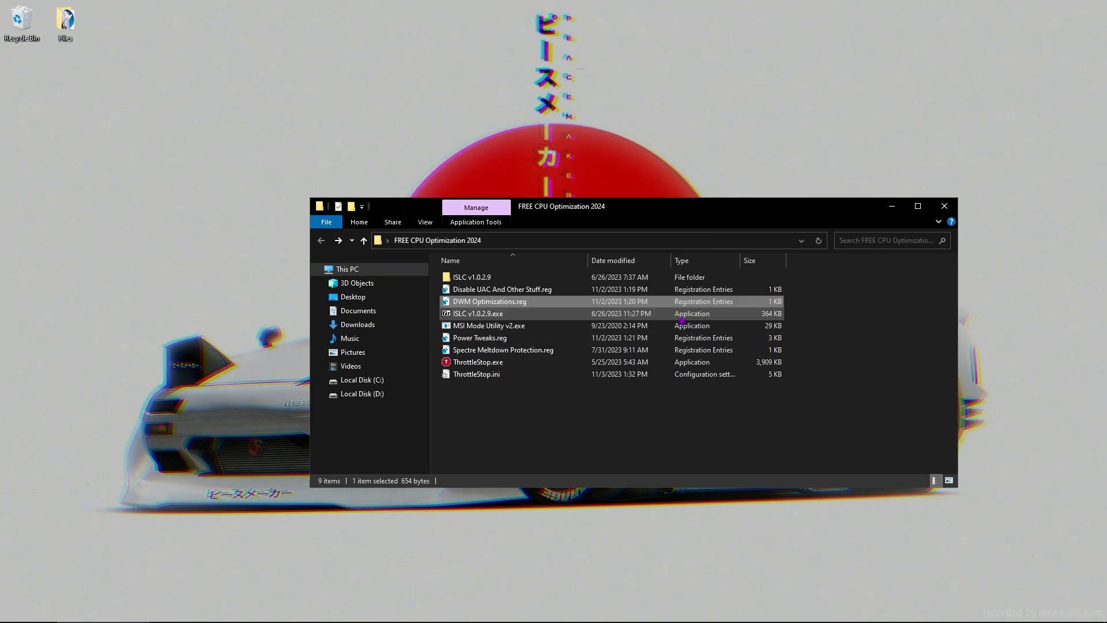
Run MSI Mode Utility v2.exe as administrator and move its window toward the centre of the screen
{"action": "left_click", "coordinate": [477, 315]}
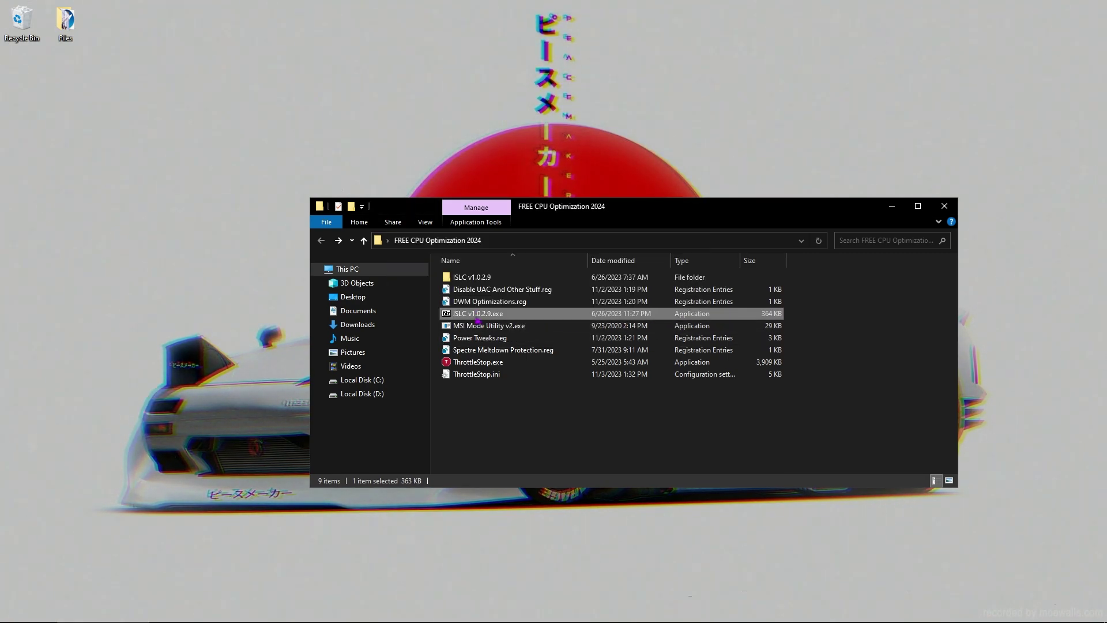
{"action": "right_click", "coordinate": [477, 323]}
{"action": "left_click", "coordinate": [554, 365]}
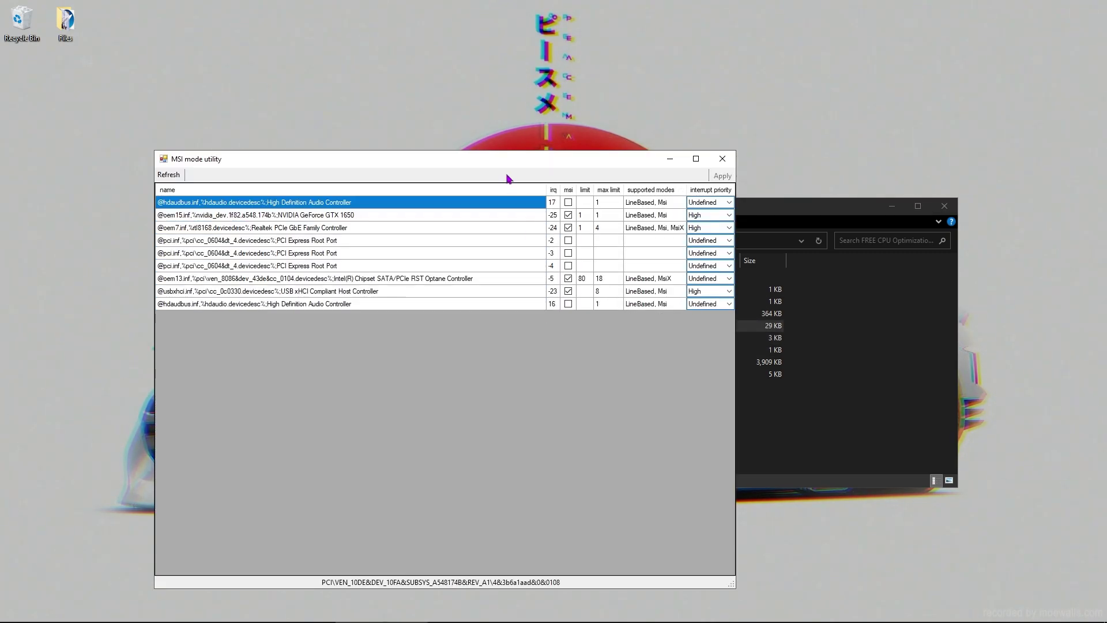
{"action": "left_click_drag", "start_coordinate": [507, 170], "coordinate": [621, 174]}
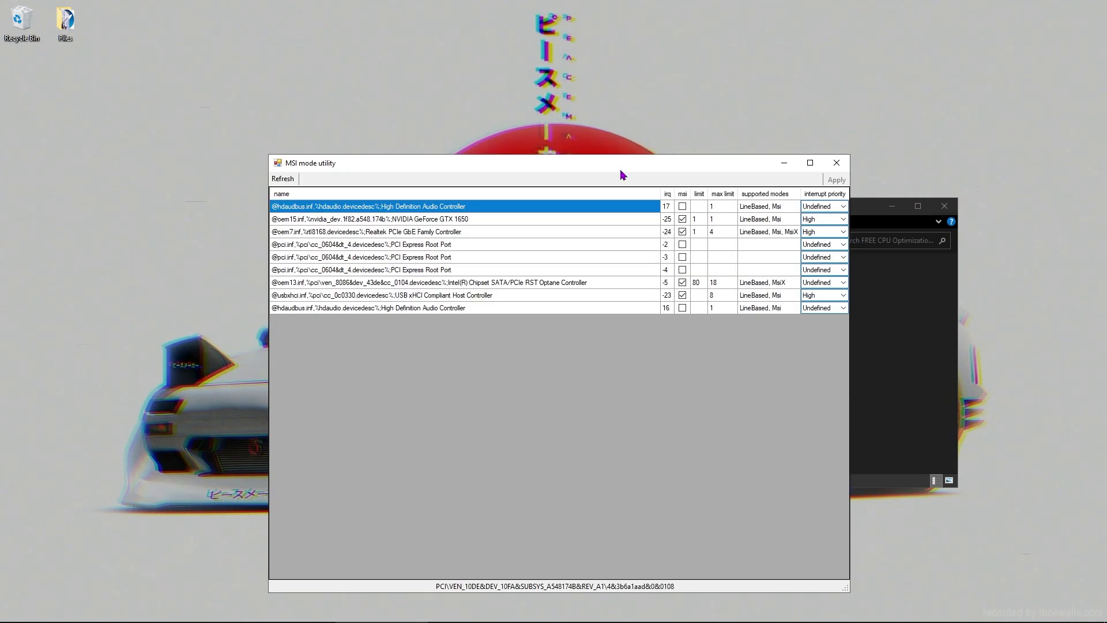
Enable MSI mode for both High Definition Audio Controllers and the three PCI Express Root Ports
{"action": "left_click", "coordinate": [780, 222]}
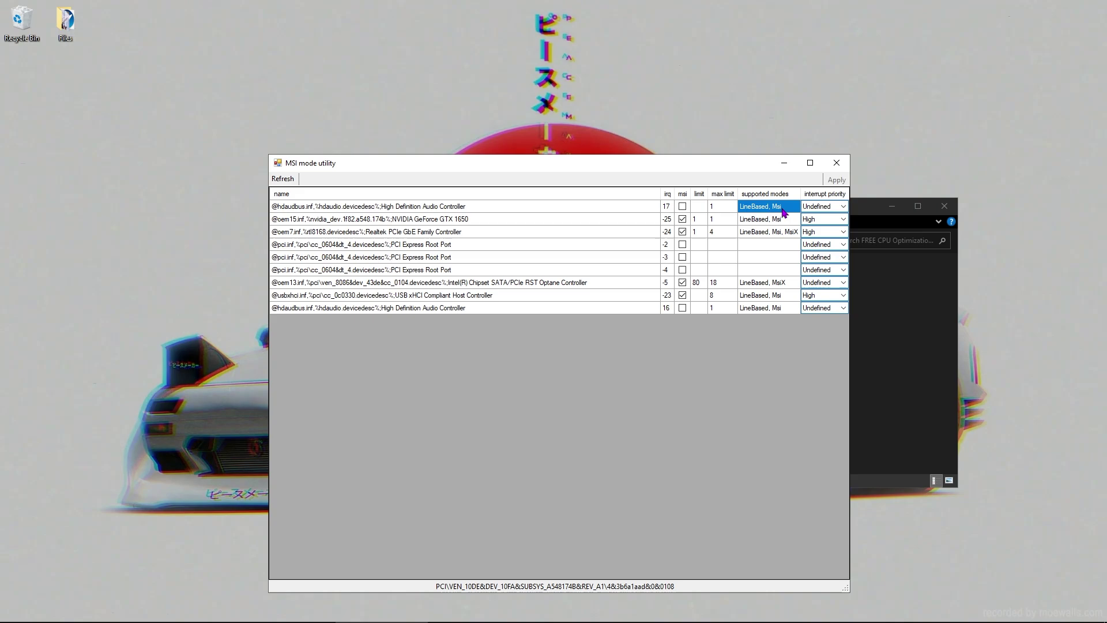
{"action": "left_click", "coordinate": [776, 233]}
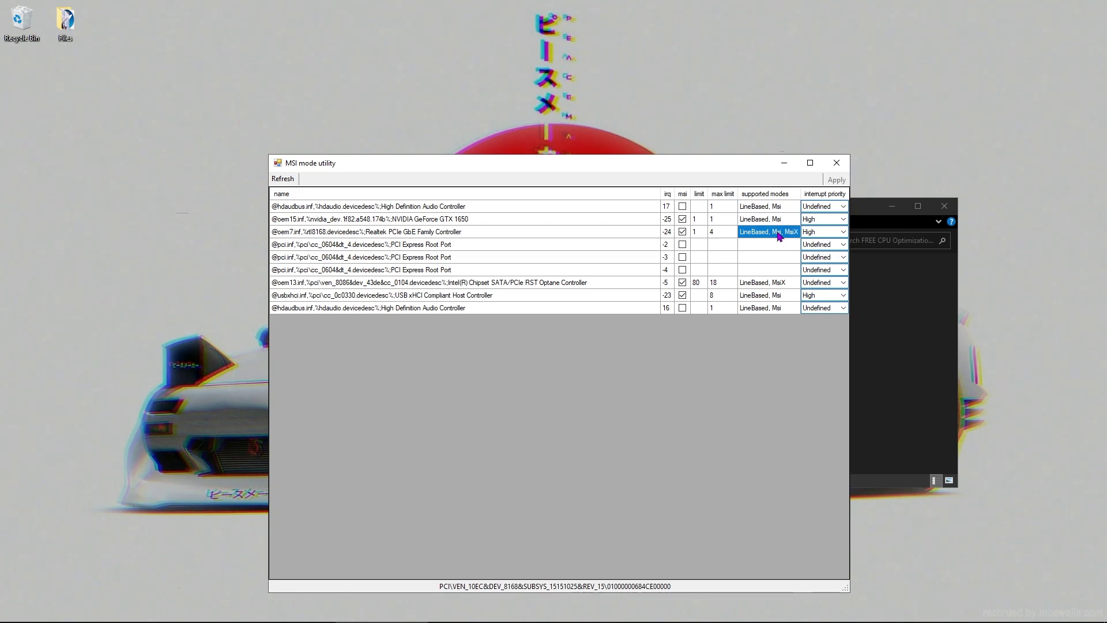
{"action": "left_click", "coordinate": [779, 295]}
{"action": "left_click", "coordinate": [782, 309]}
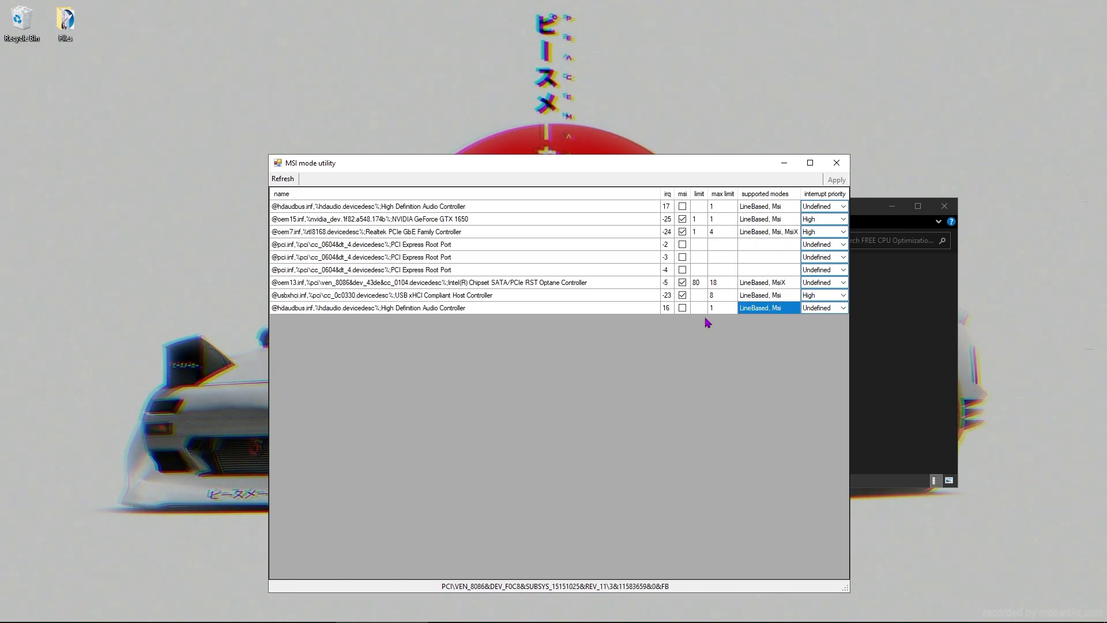
{"action": "left_click", "coordinate": [682, 207]}
{"action": "left_click", "coordinate": [683, 245]}
{"action": "left_click", "coordinate": [682, 258]}
{"action": "left_click", "coordinate": [683, 270]}
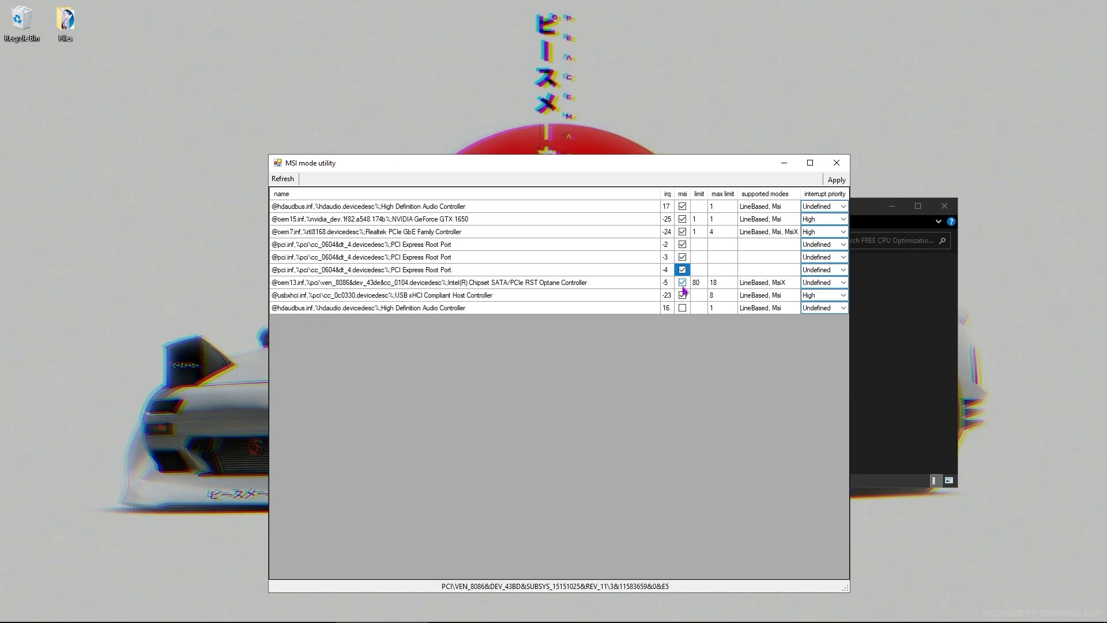
{"action": "left_click", "coordinate": [683, 308]}
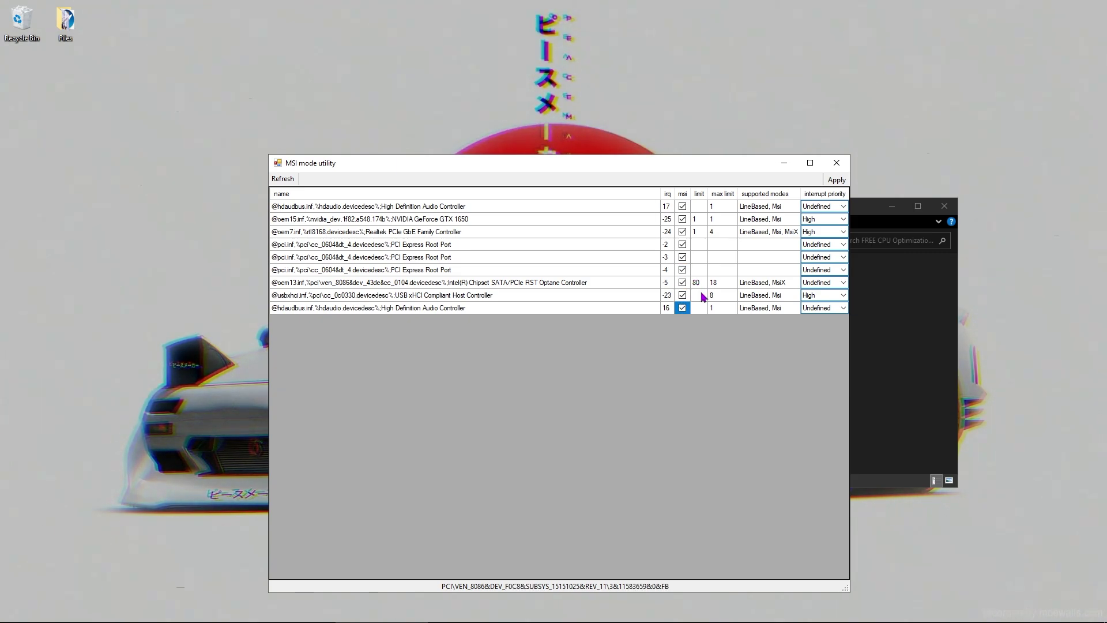
Clear the limit values of the Intel SATA/PCIe RST controller, the Realtek PCIe GbE controller and the NVIDIA GeForce GTX 1650
{"action": "left_click", "coordinate": [700, 283]}
{"action": "key", "text": "BackSpace"}
{"action": "left_click", "coordinate": [701, 232]}
{"action": "key", "text": "BackSpace"}
{"action": "left_click", "coordinate": [699, 219]}
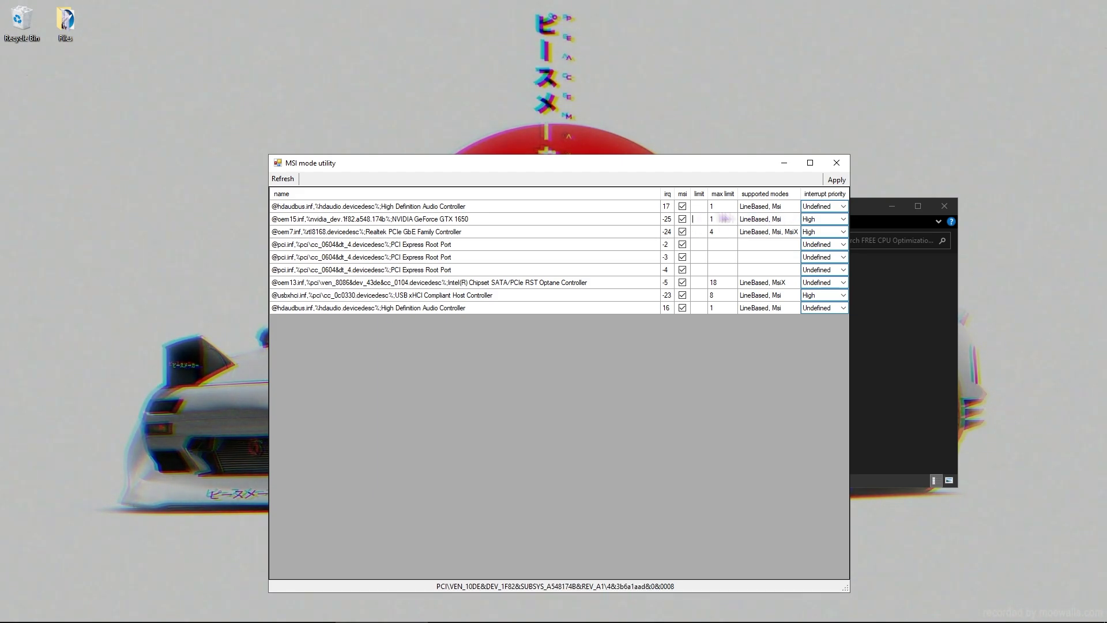
{"action": "left_click", "coordinate": [603, 207]}
Set the interrupt priority to High for the first High Definition Audio Controller and the three PCI Express Root Ports
{"action": "left_click", "coordinate": [843, 207]}
{"action": "left_click", "coordinate": [811, 238]}
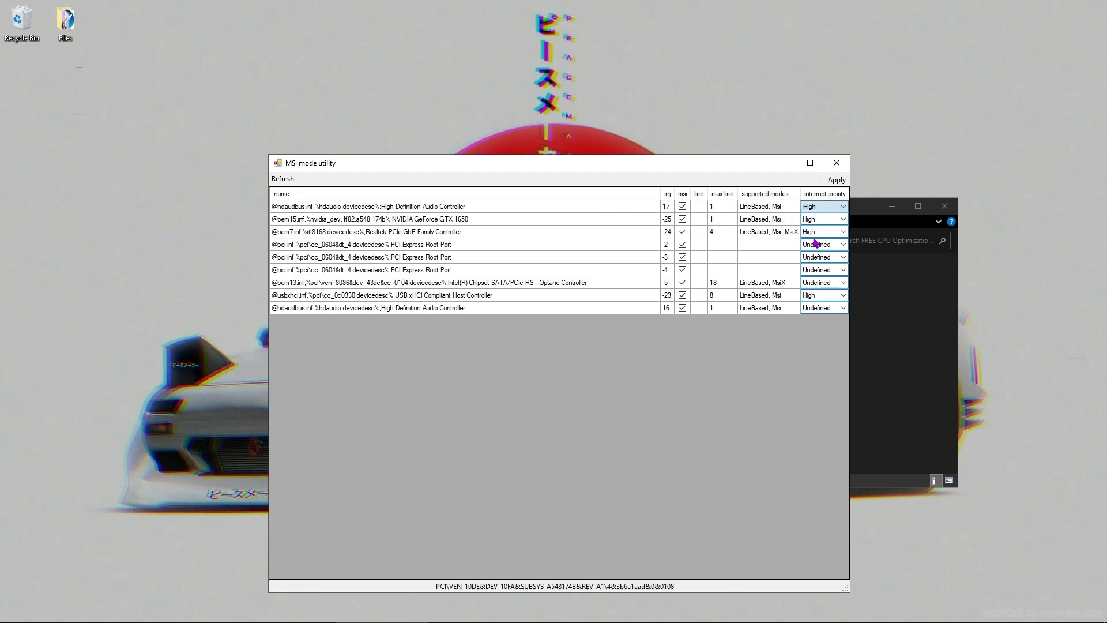
{"action": "left_click", "coordinate": [843, 245]}
{"action": "left_click", "coordinate": [842, 276]}
{"action": "left_click", "coordinate": [842, 258]}
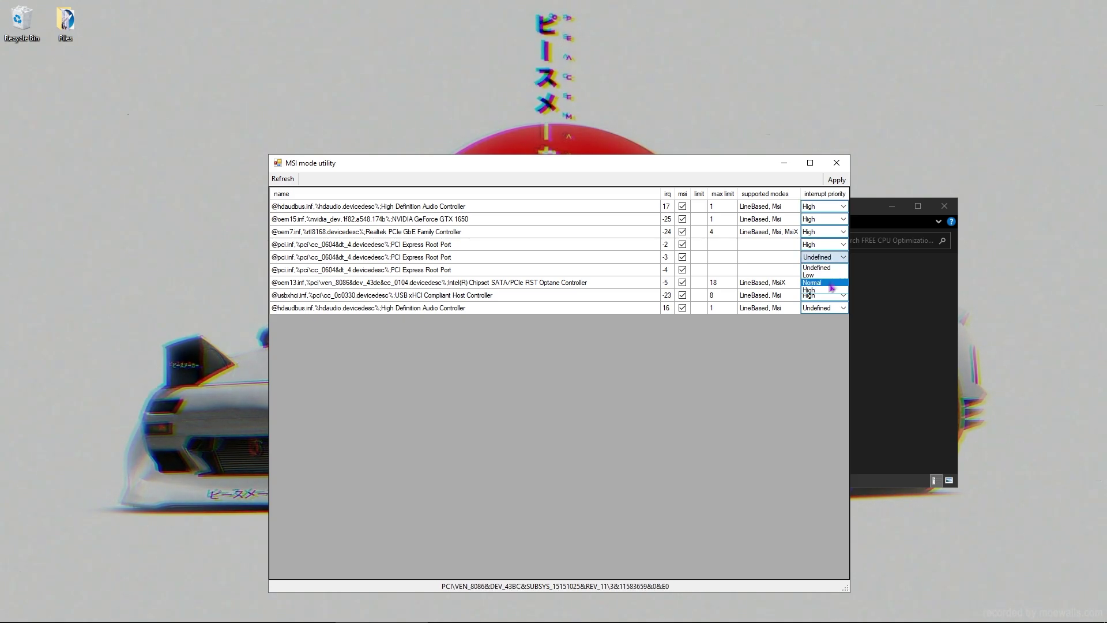
{"action": "left_click", "coordinate": [830, 289]}
{"action": "left_click", "coordinate": [843, 269]}
{"action": "left_click", "coordinate": [824, 303]}
Set the Intel SATA/PCIe RST controller and the last High Definition Audio Controller to High interrupt priority, and apply the changes
{"action": "left_click", "coordinate": [844, 283]}
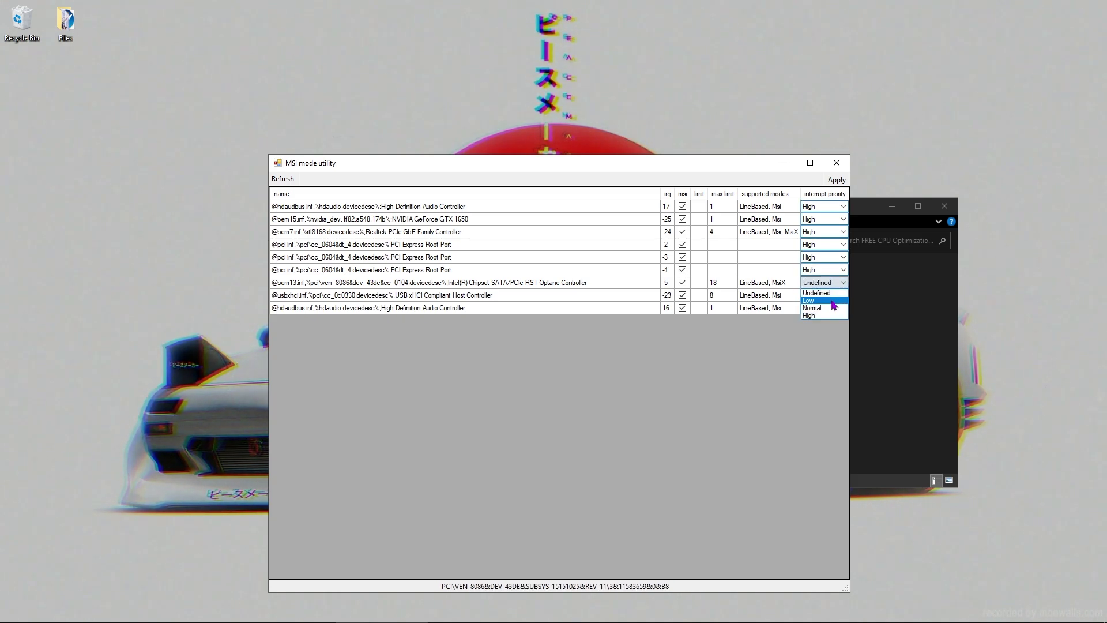
{"action": "left_click", "coordinate": [826, 315]}
{"action": "left_click", "coordinate": [843, 308]}
{"action": "left_click", "coordinate": [815, 341]}
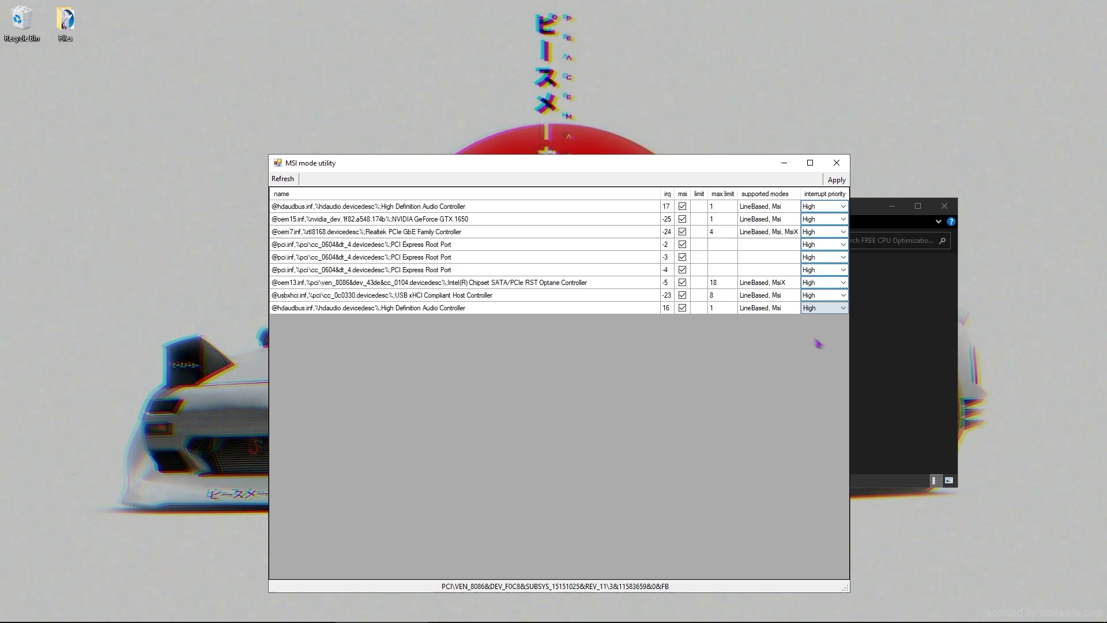
{"action": "left_click_drag", "start_coordinate": [711, 169], "coordinate": [725, 174]}
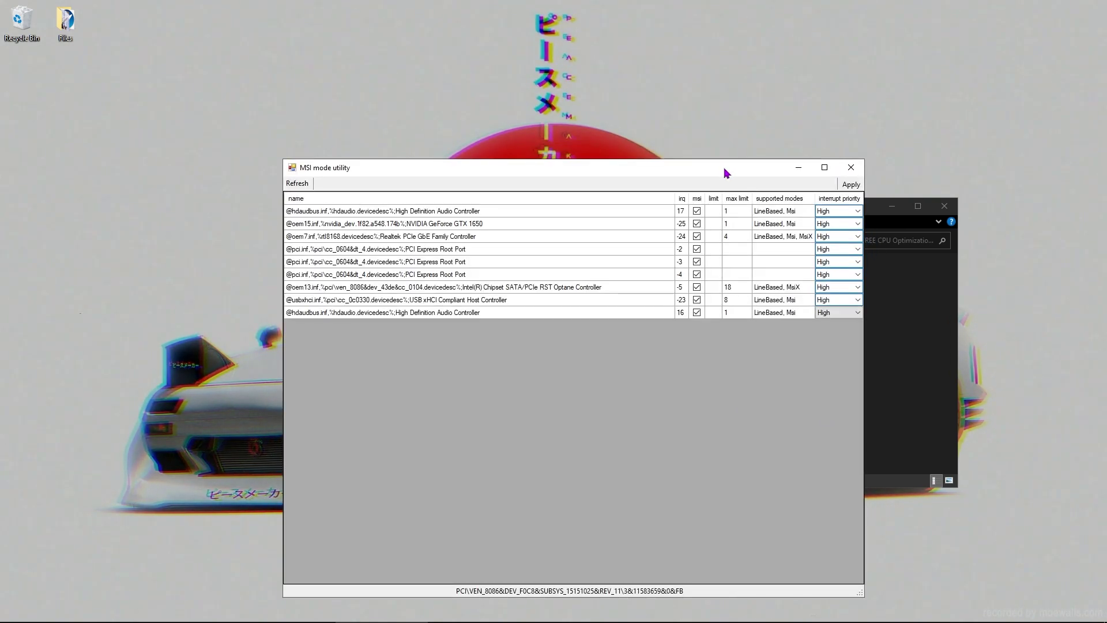
{"action": "left_click", "coordinate": [855, 186]}
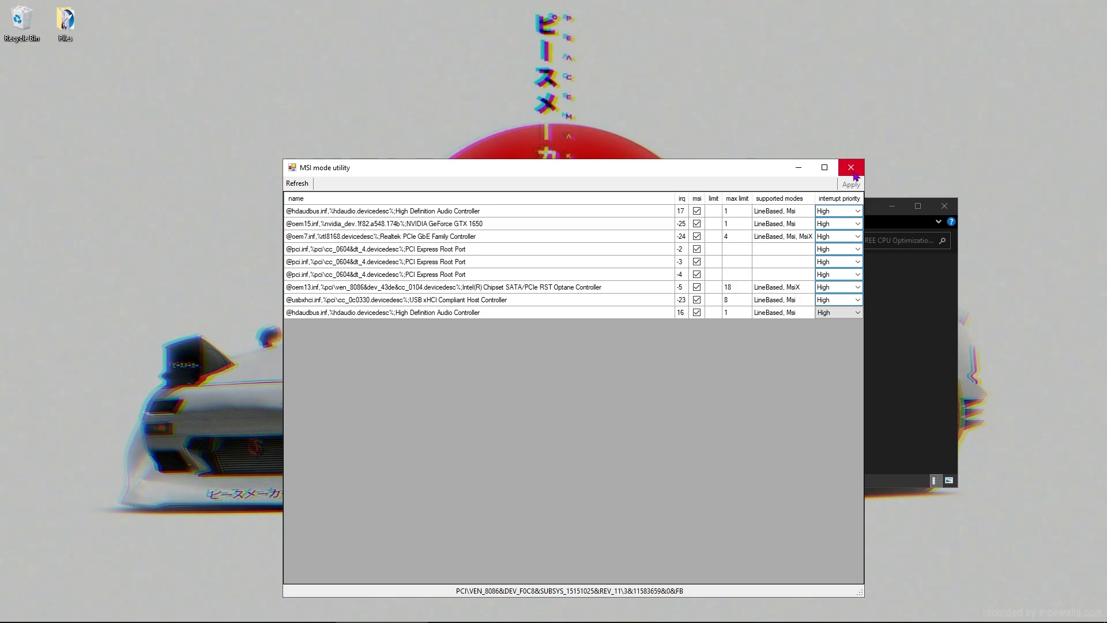
Close the MSI mode utility and merge Power Tweaks.reg and Spectre Meltdown Protection.reg into the registry
{"action": "left_click", "coordinate": [852, 167]}
{"action": "double_click", "coordinate": [681, 338]}
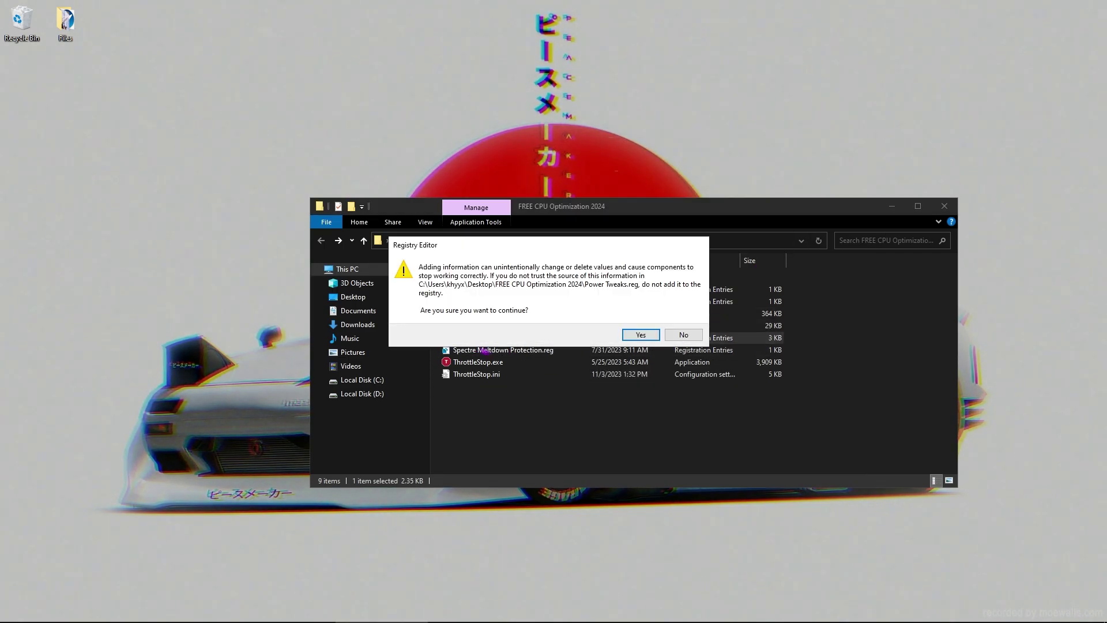
{"action": "left_click", "coordinate": [642, 339]}
{"action": "left_click", "coordinate": [683, 317]}
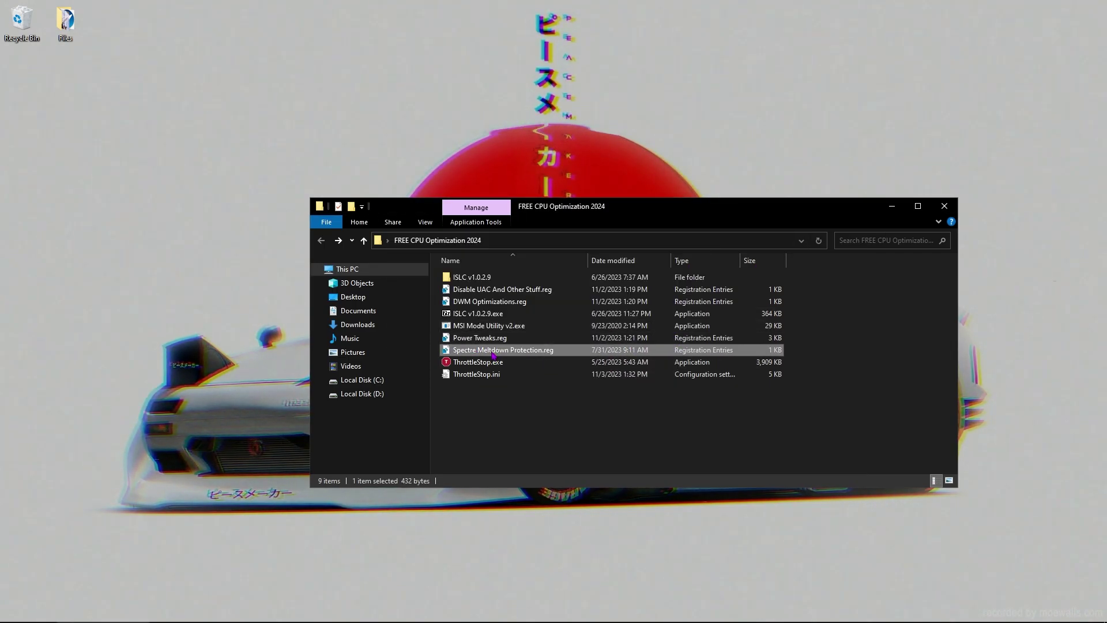
{"action": "double_click", "coordinate": [680, 350]}
{"action": "left_click", "coordinate": [641, 335]}
{"action": "left_click", "coordinate": [683, 319]}
Launch ThrottleStop.exe from the optimization folder and make sure Clock Mod is enabled
{"action": "right_click", "coordinate": [476, 365]}
{"action": "left_click", "coordinate": [525, 399]}
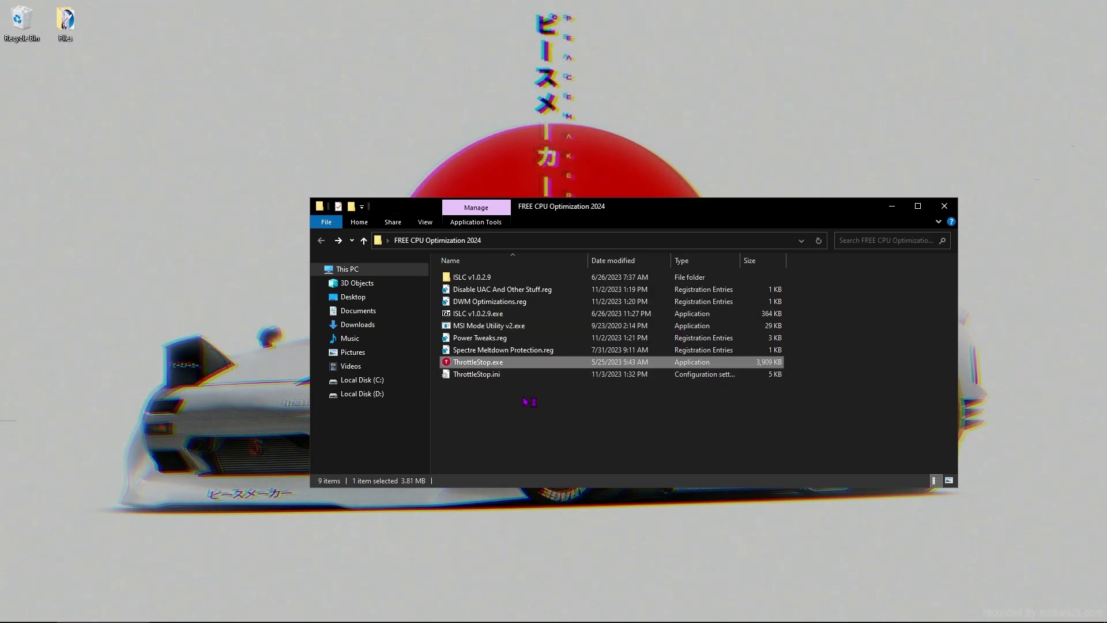
{"action": "left_click_drag", "start_coordinate": [527, 185], "coordinate": [564, 184]}
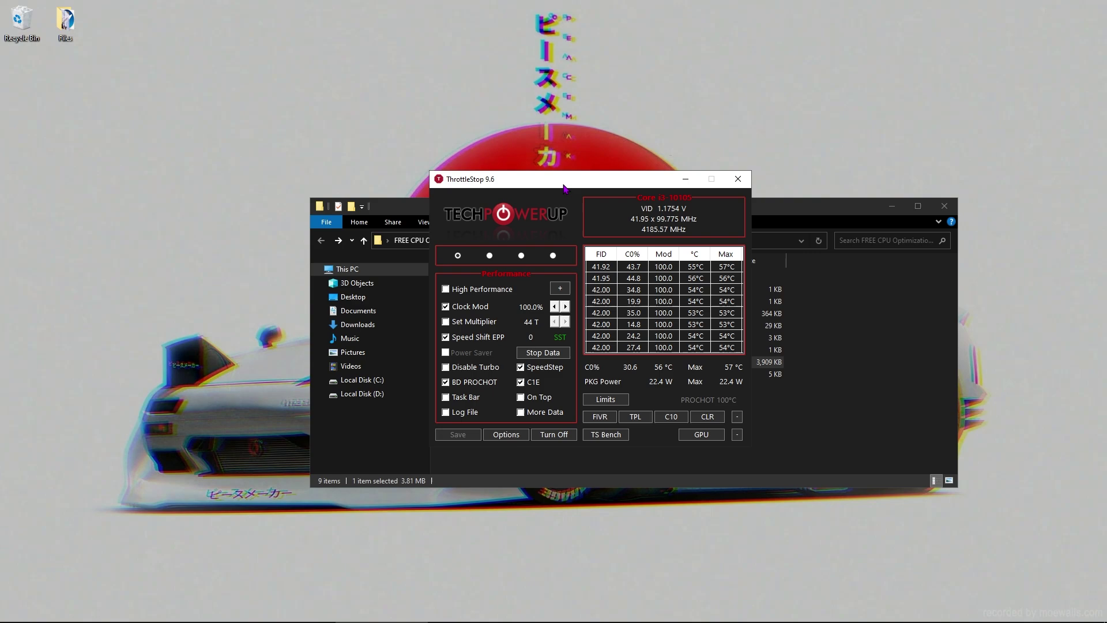
{"action": "left_click", "coordinate": [446, 307]}
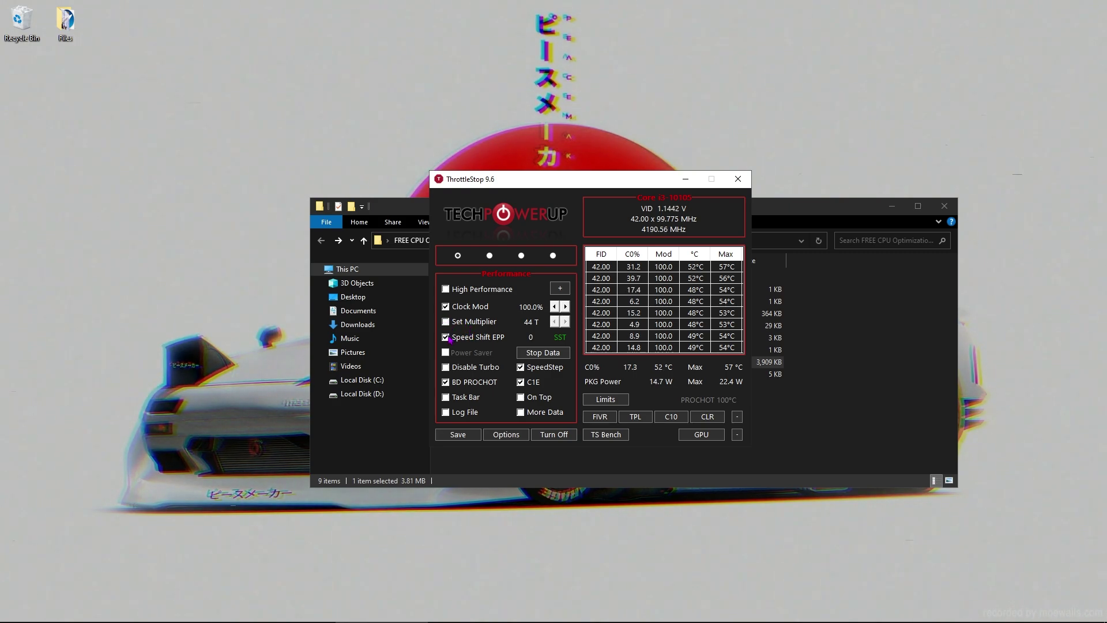
Try a Speed Shift EPP value of 255, and set it back to 0
{"action": "double_click", "coordinate": [532, 338]}
{"action": "type", "text": "255"}
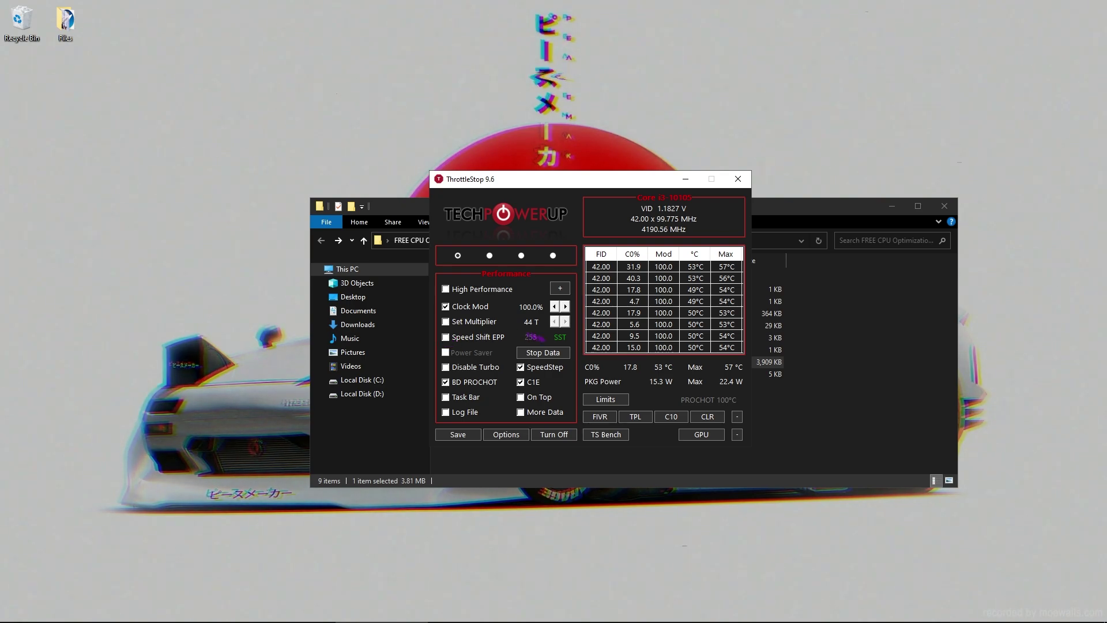
{"action": "double_click", "coordinate": [543, 335]}
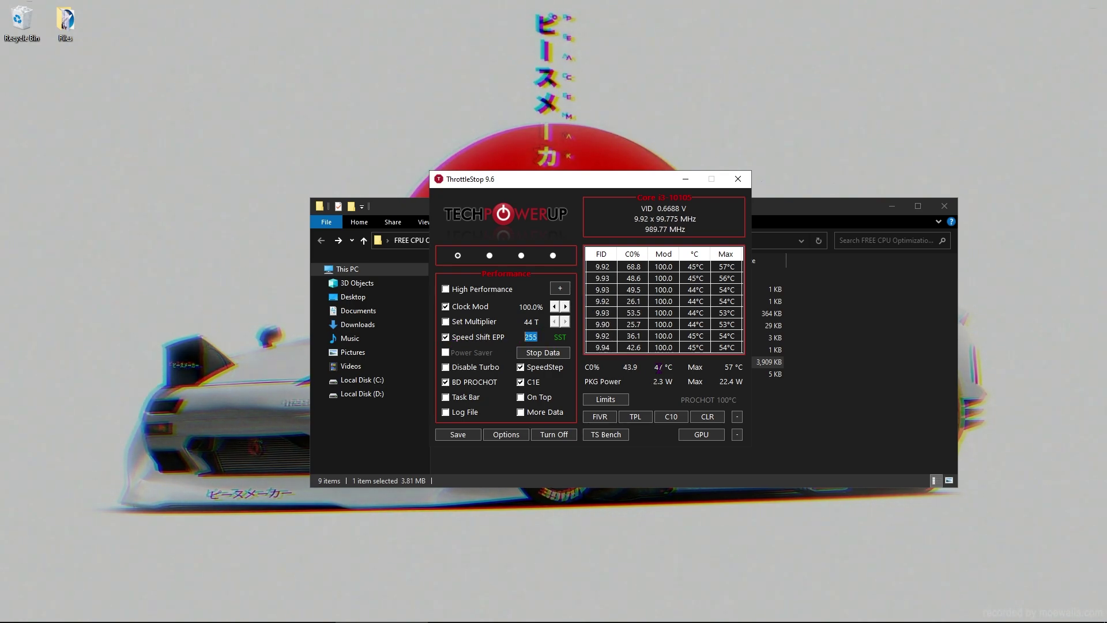
{"action": "type", "text": "0"}
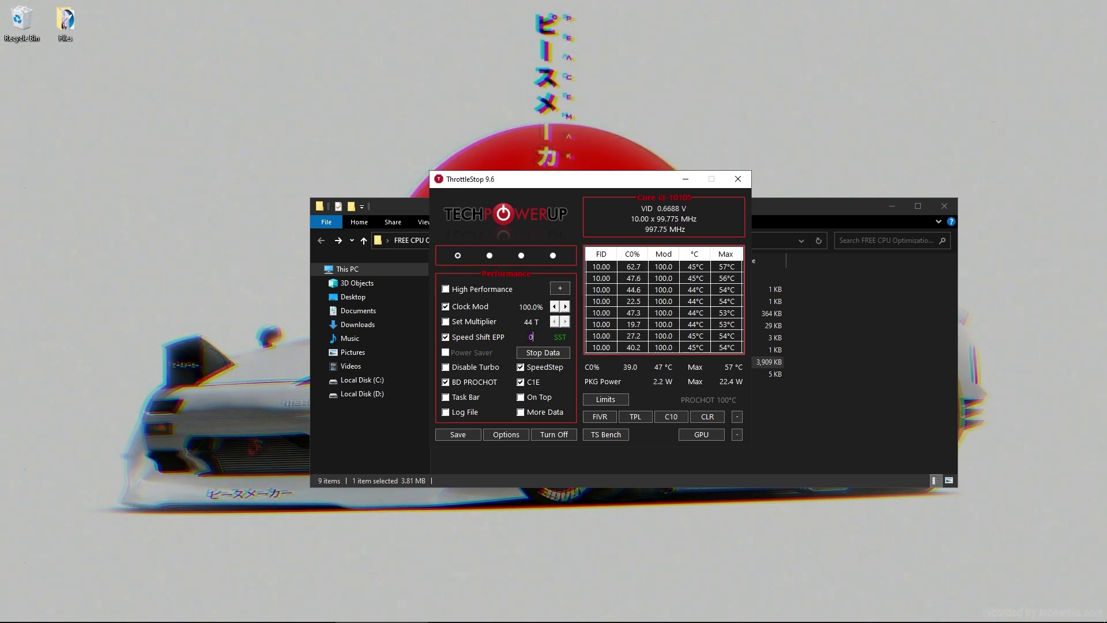
Disable C1E in the Performance profile, keeping BD PROCHOT and SpeedStep enabled
{"action": "left_click", "coordinate": [520, 385]}
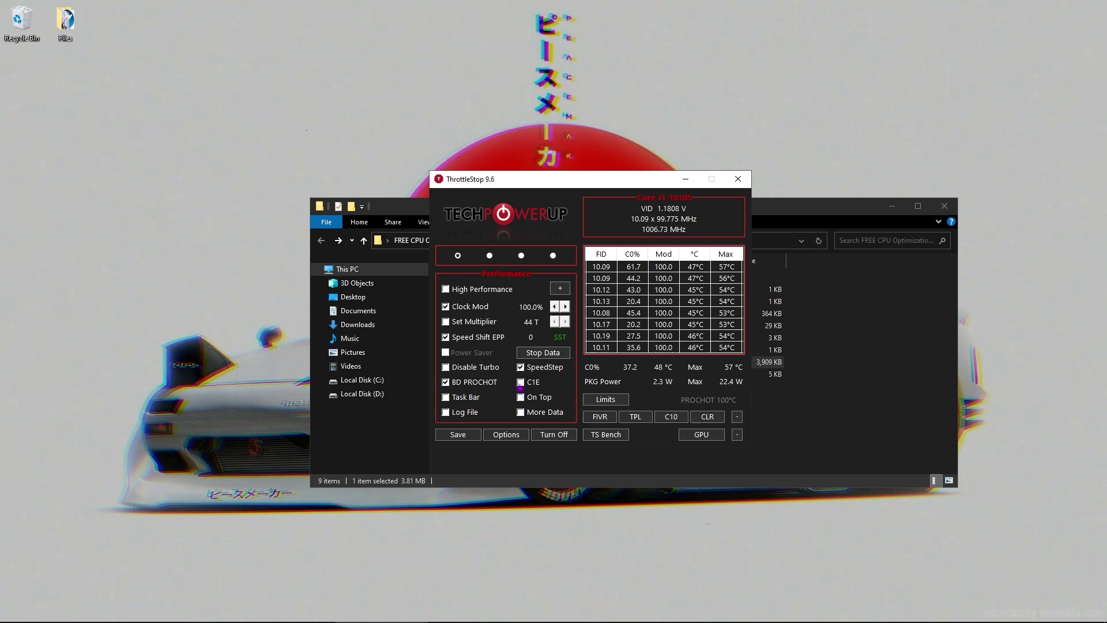
{"action": "left_click", "coordinate": [448, 383]}
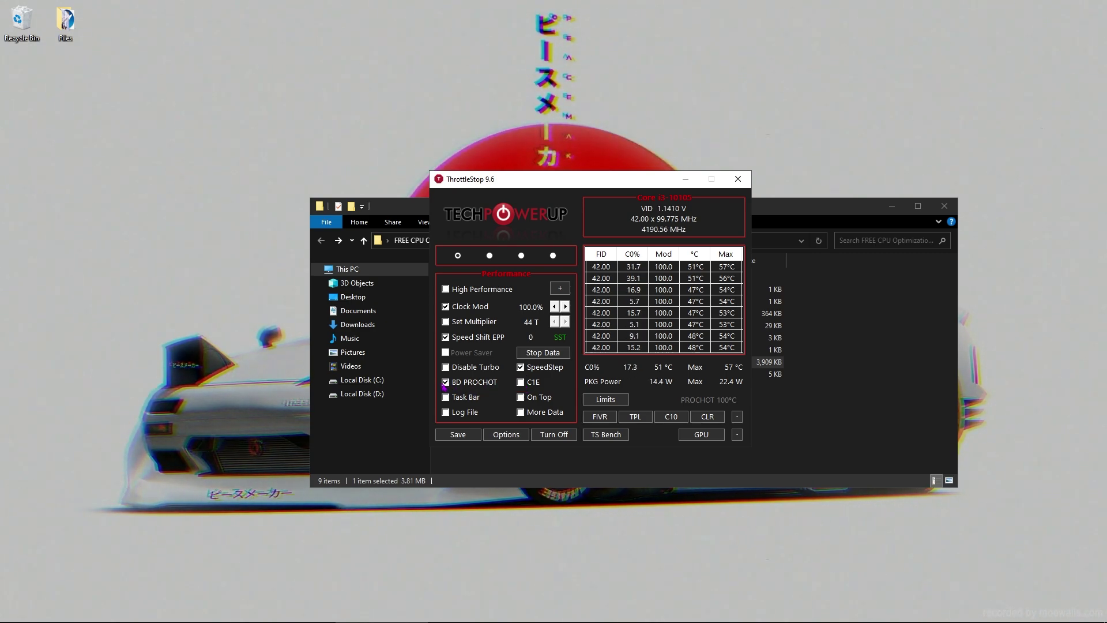
{"action": "left_click", "coordinate": [520, 369]}
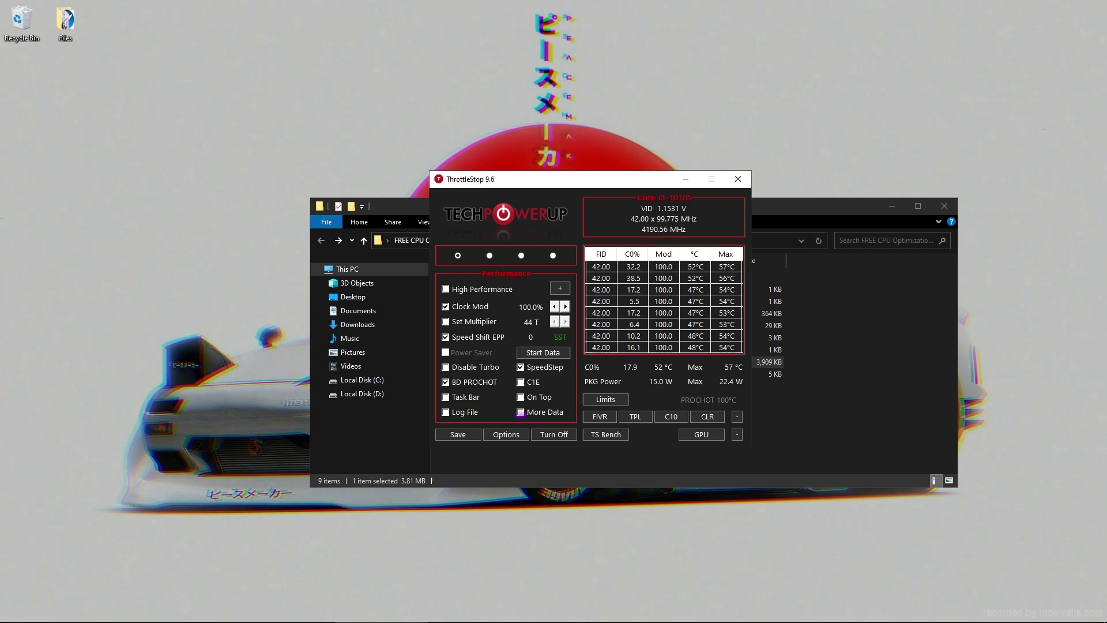
Check the AC Timer Res and PowerSaver C0% values in the ThrottleStop options and accept them
{"action": "left_click", "coordinate": [507, 436]}
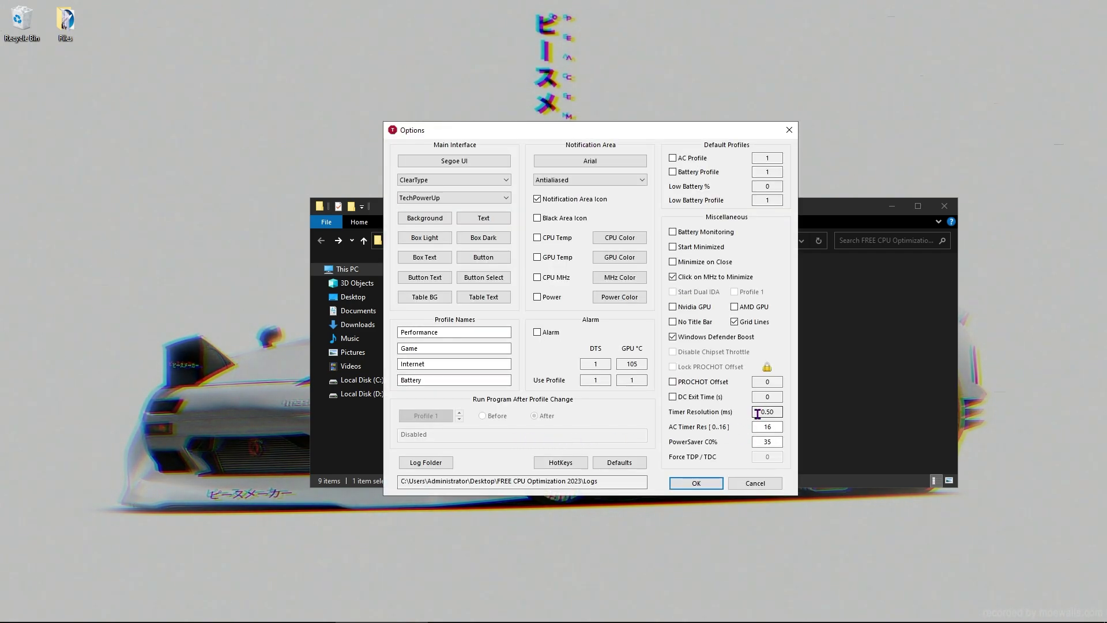
{"action": "double_click", "coordinate": [774, 427]}
{"action": "double_click", "coordinate": [767, 441]}
{"action": "left_click", "coordinate": [702, 488]}
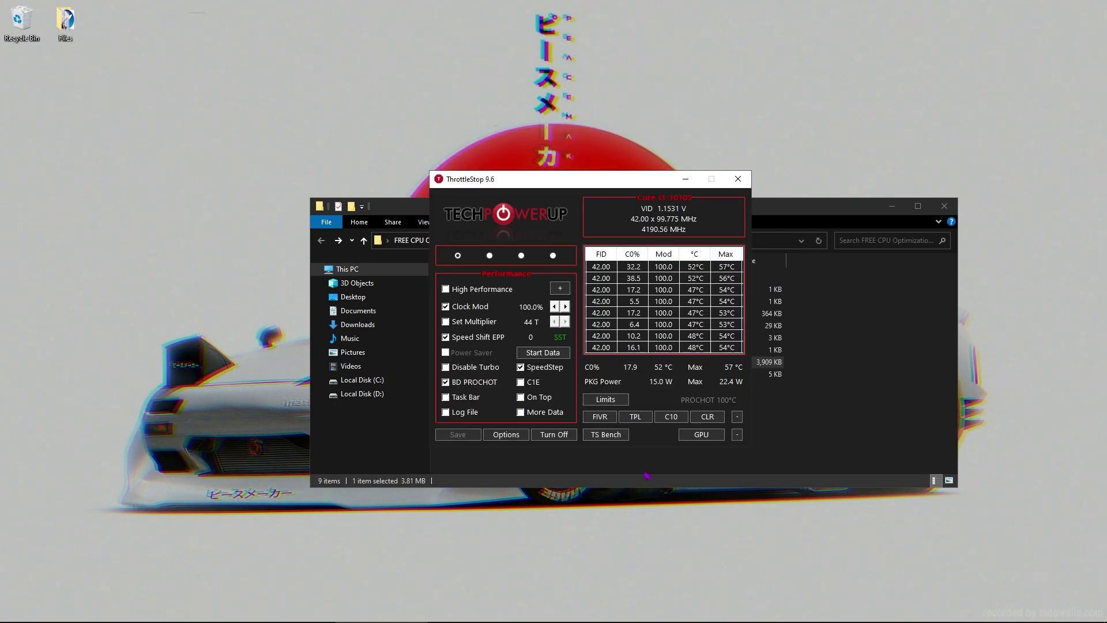
Set the Turbo FIVR Control to "OK - Do not save voltages" and apply the change
{"action": "left_click", "coordinate": [603, 421]}
{"action": "left_click_drag", "start_coordinate": [582, 106], "coordinate": [617, 124]}
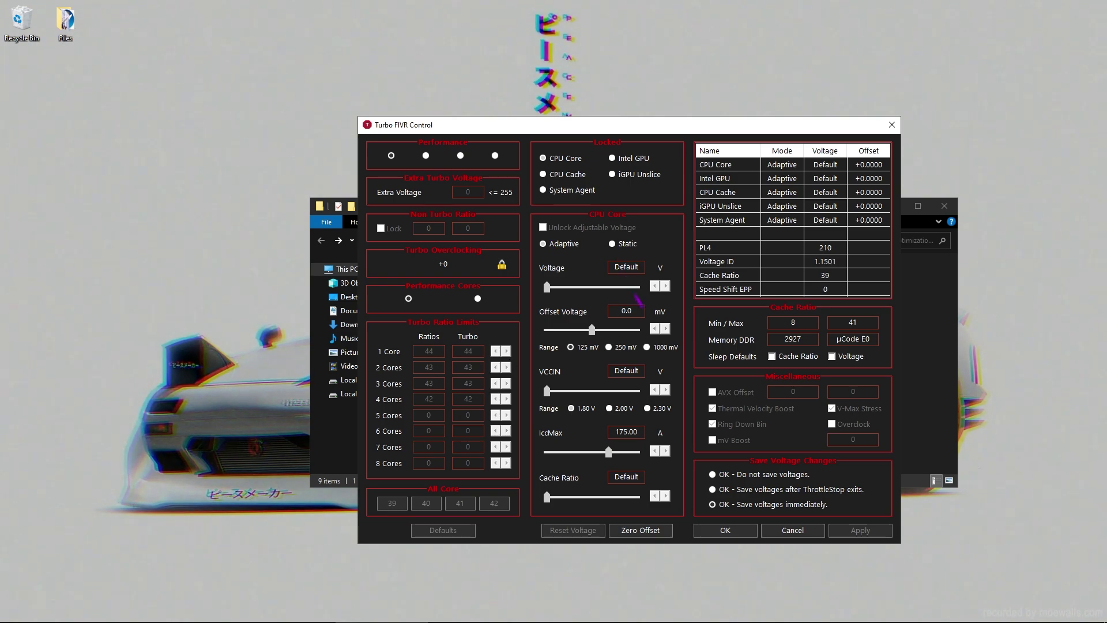
{"action": "left_click", "coordinate": [712, 474]}
{"action": "left_click", "coordinate": [867, 535]}
{"action": "left_click", "coordinate": [741, 531]}
Set the Long Power PL1 and Short Power PL2 turbo limits to the maximum of 4095, with Clamp enabled for both
{"action": "left_click", "coordinate": [637, 417]}
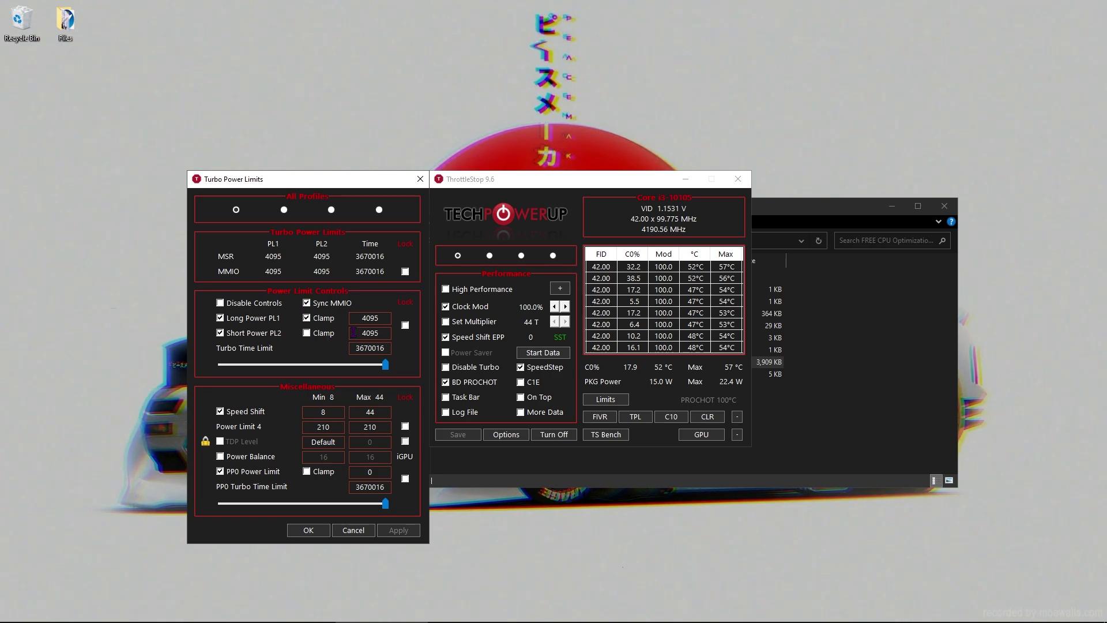
{"action": "double_click", "coordinate": [384, 334]}
{"action": "type", "text": "9999"}
{"action": "double_click", "coordinate": [369, 318]}
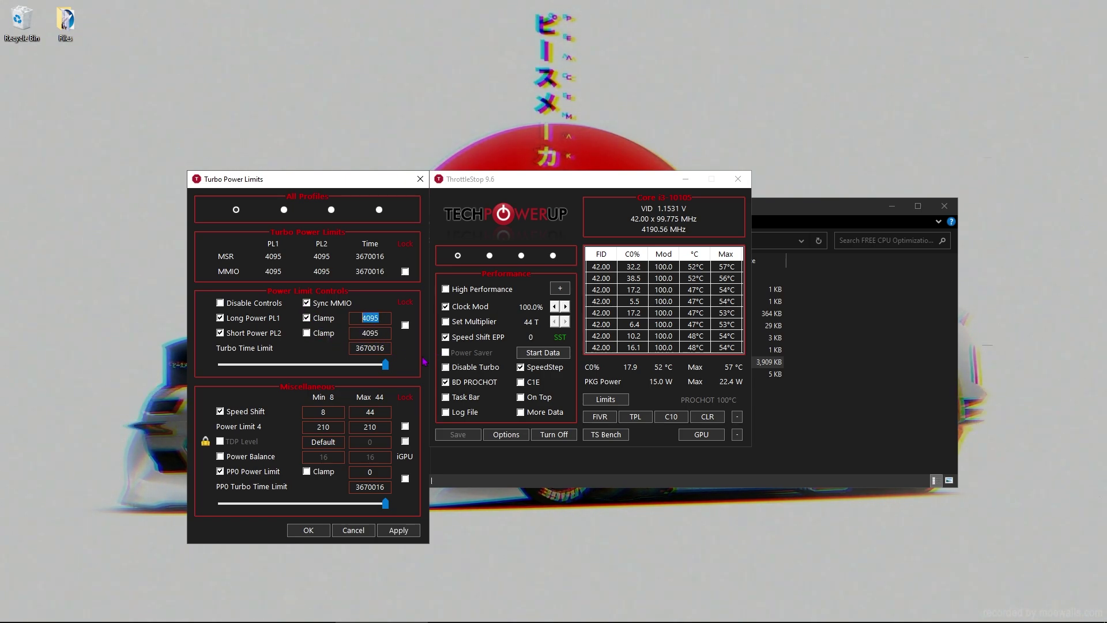
{"action": "type", "text": "99"}
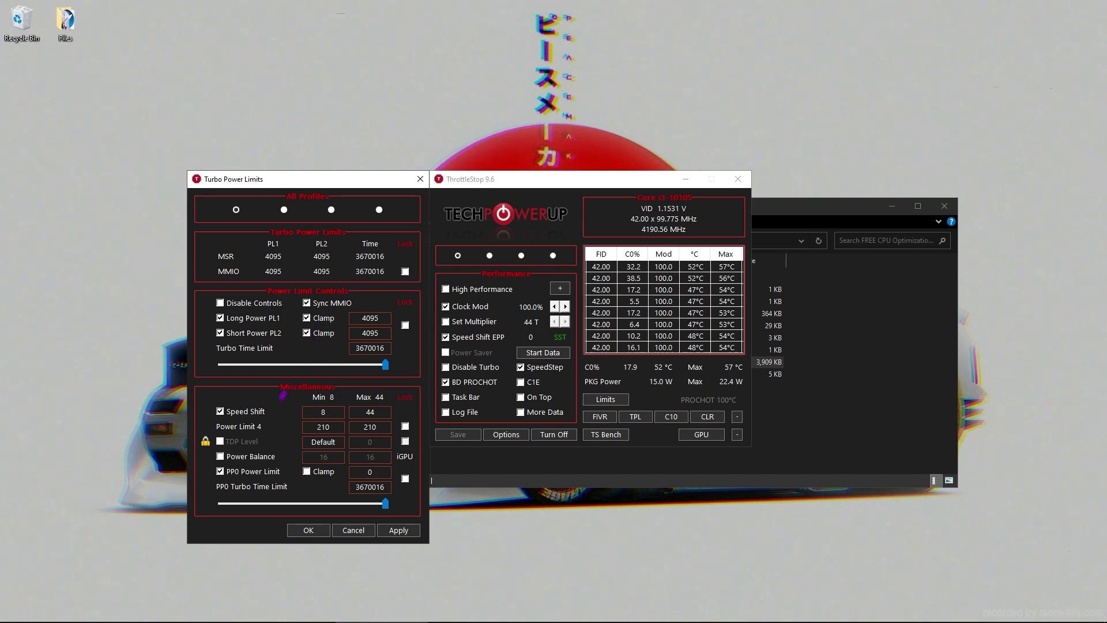
Go over the Speed Shift limits and the PP0 Turbo Time Limit, and confirm the turbo power limits
{"action": "left_click", "coordinate": [227, 413]}
{"action": "left_click", "coordinate": [374, 389]}
{"action": "double_click", "coordinate": [357, 413]}
{"action": "left_click", "coordinate": [386, 503]}
{"action": "left_click", "coordinate": [309, 530]}
Set the package C state request to C1 in the C States settings, apply it and minimize ThrottleStop
{"action": "left_click", "coordinate": [670, 417]}
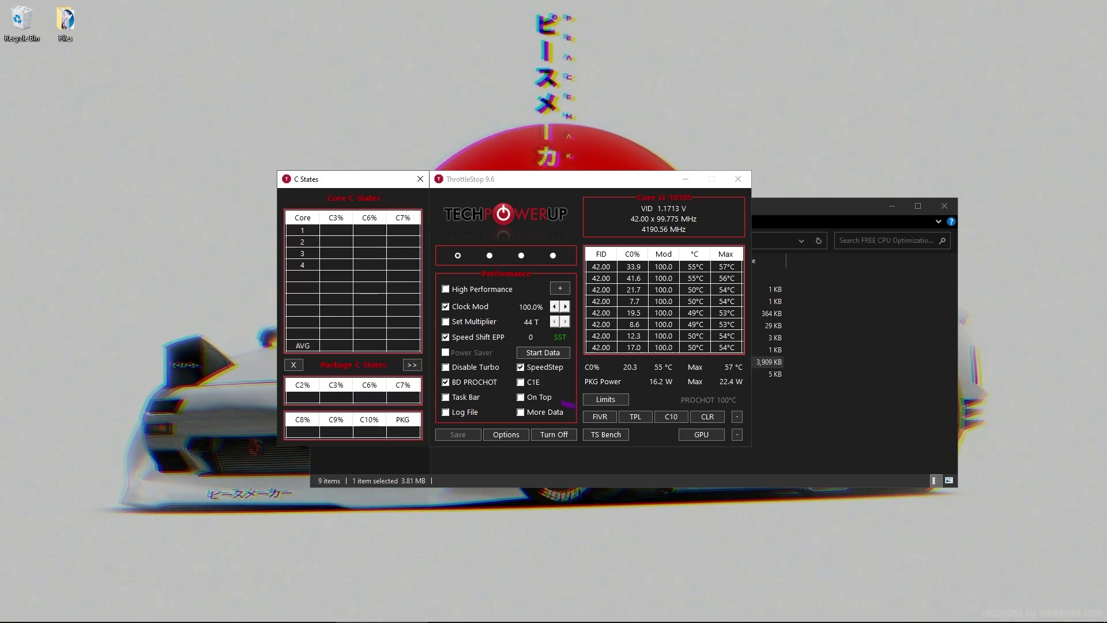
{"action": "left_click", "coordinate": [413, 364]}
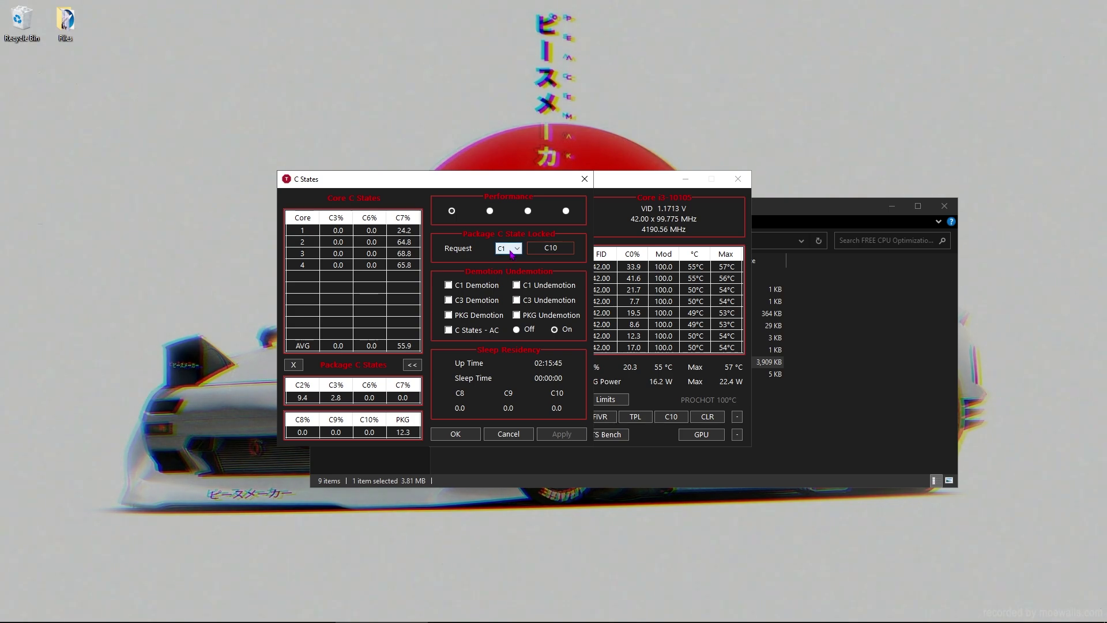
{"action": "left_click", "coordinate": [508, 248]}
{"action": "left_click", "coordinate": [504, 259]}
{"action": "left_click", "coordinate": [564, 435]}
{"action": "left_click", "coordinate": [462, 436]}
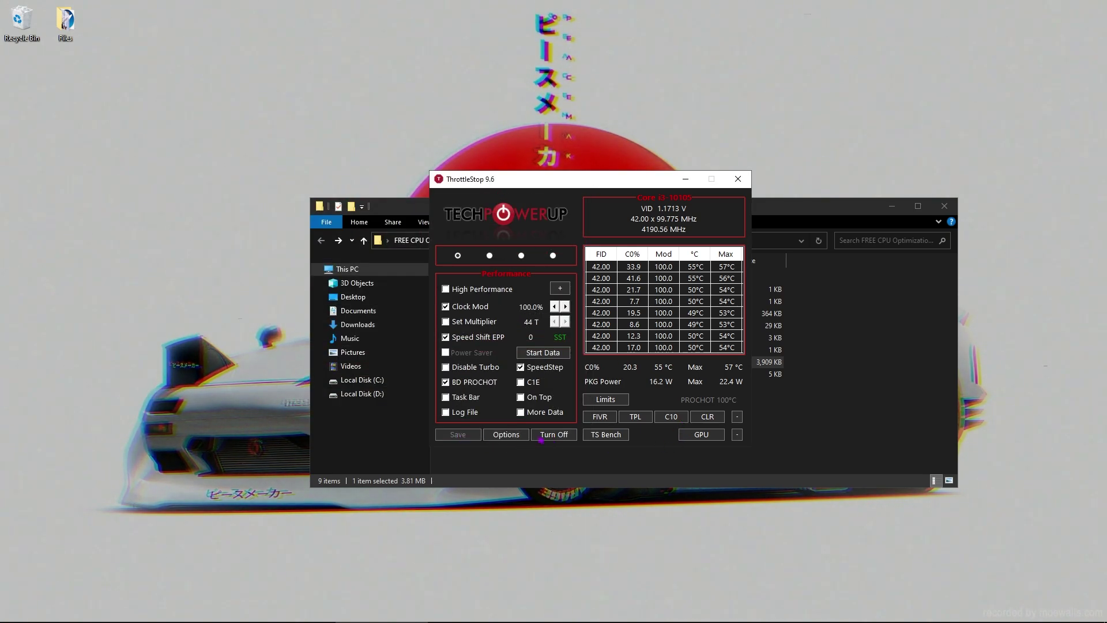
{"action": "left_click", "coordinate": [685, 180]}
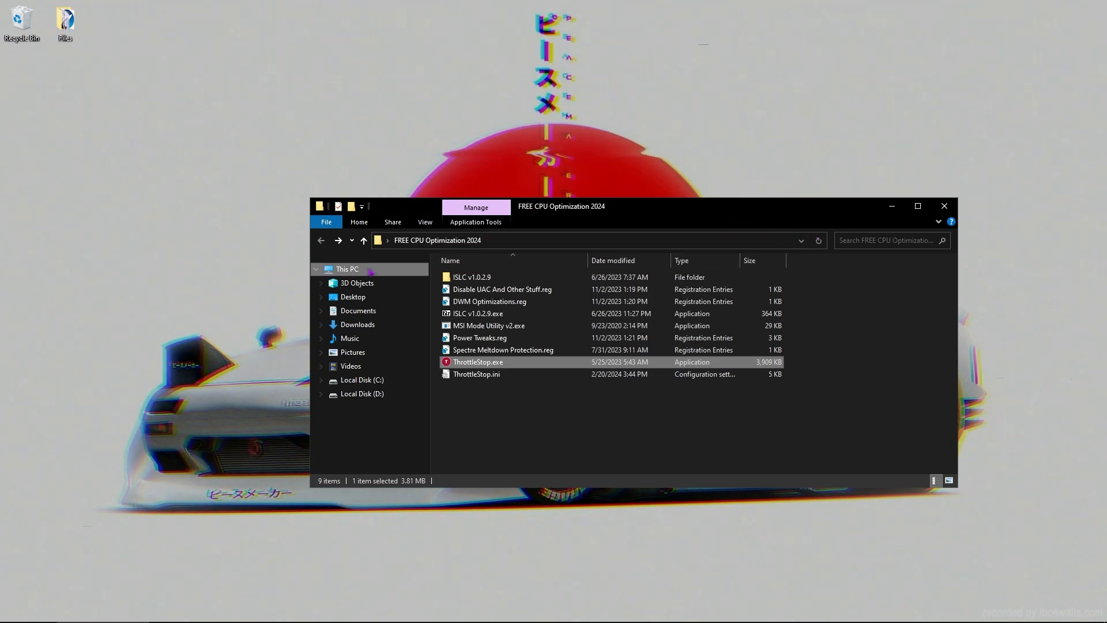
Open the NVMe disk's device properties from Local Disk (C:) and make sure write caching on the device is enabled
{"action": "left_click", "coordinate": [349, 269]}
{"action": "right_click", "coordinate": [483, 408]}
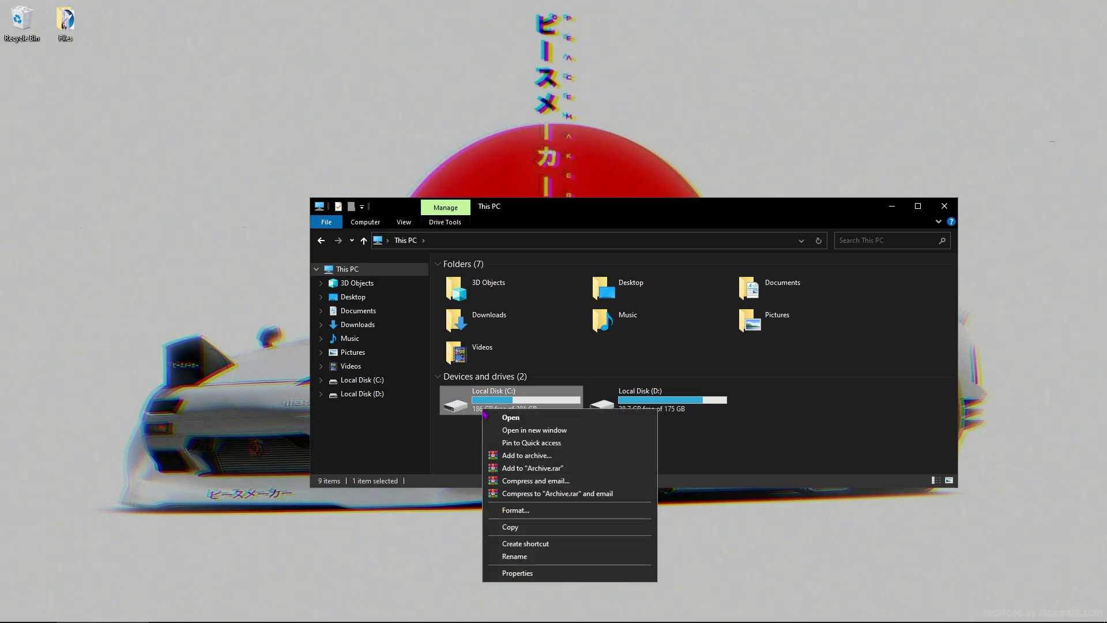
{"action": "left_click", "coordinate": [526, 573]}
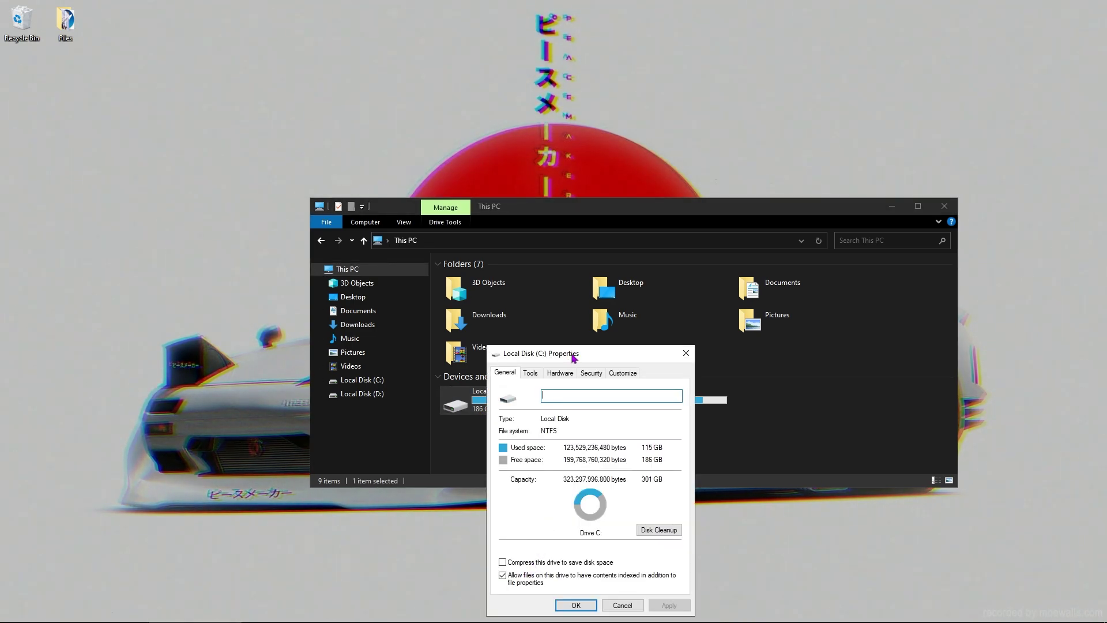
{"action": "left_click_drag", "start_coordinate": [574, 357], "coordinate": [541, 262]}
{"action": "left_click", "coordinate": [515, 277]}
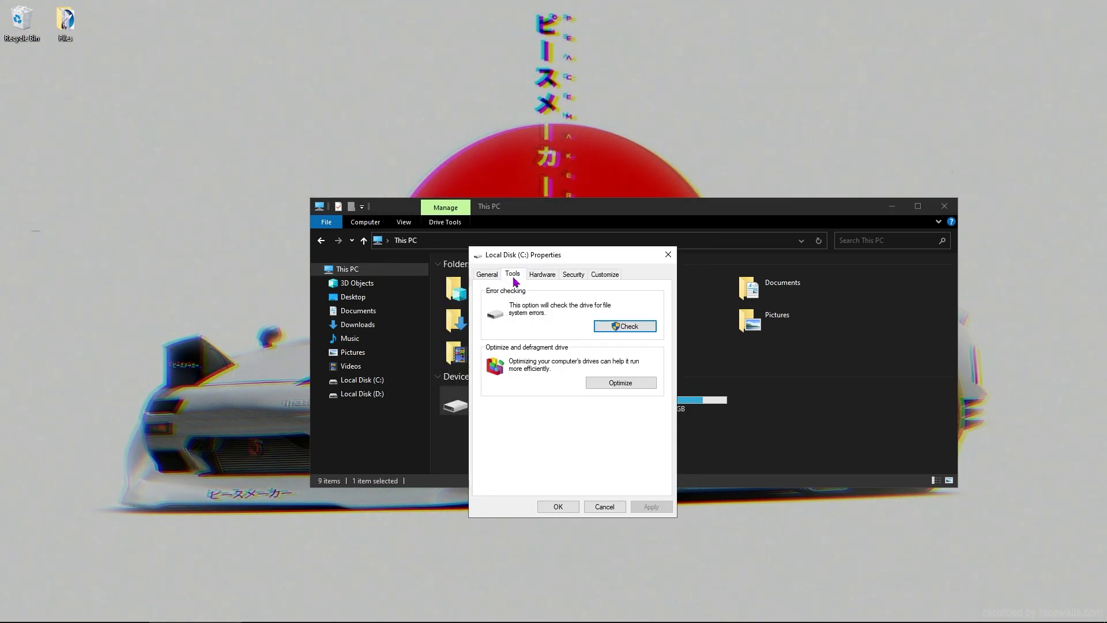
{"action": "left_click", "coordinate": [531, 278]}
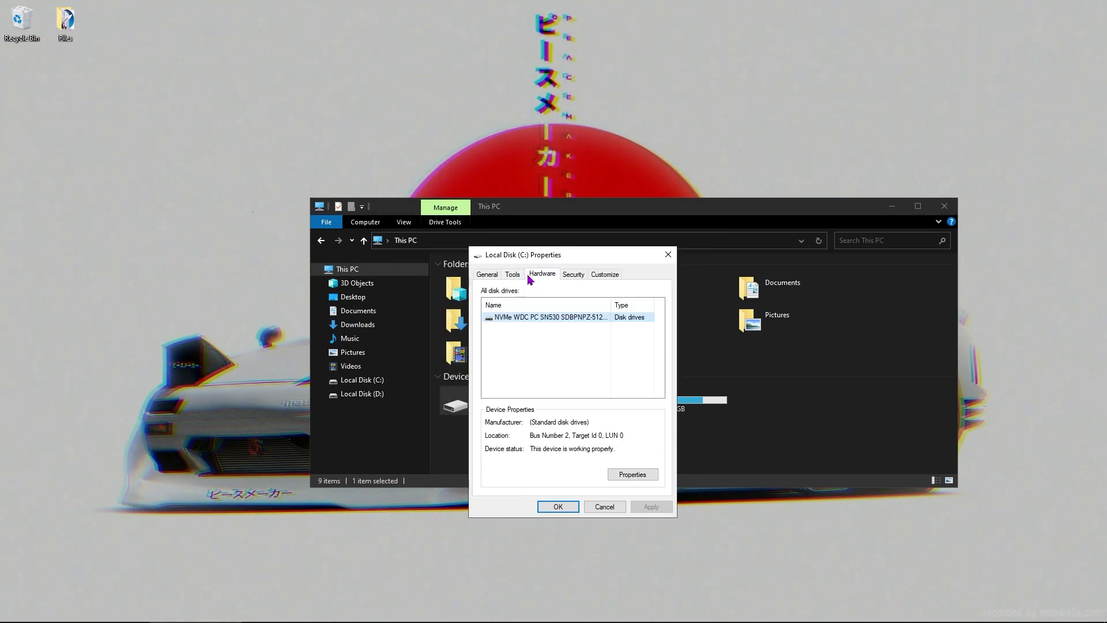
{"action": "left_click", "coordinate": [633, 475]}
{"action": "left_click", "coordinate": [535, 319]}
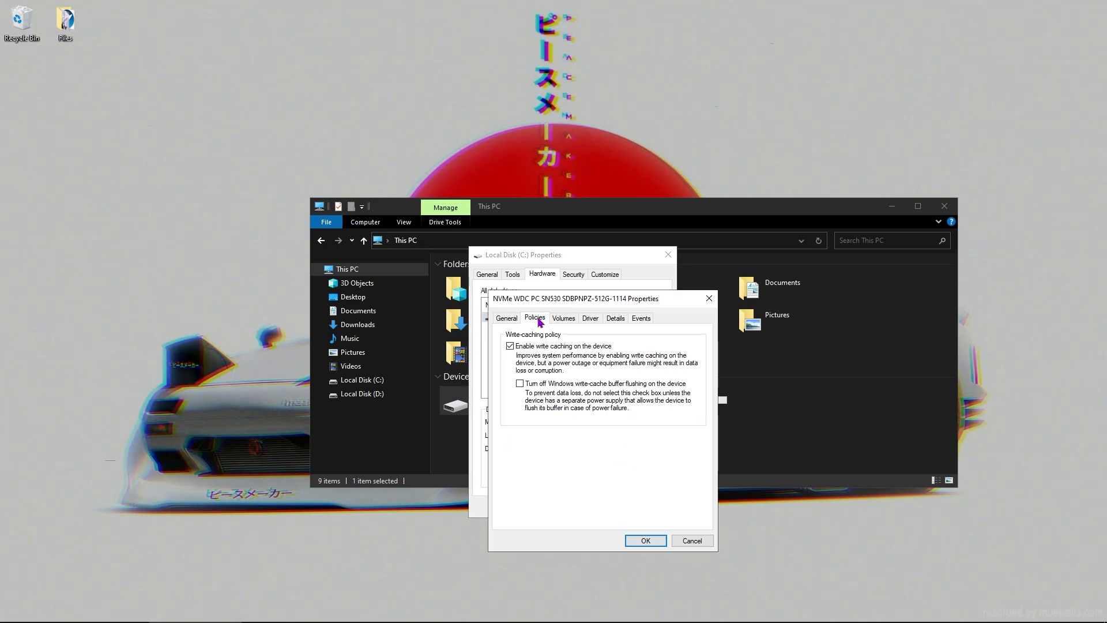
{"action": "left_click", "coordinate": [511, 346]}
{"action": "left_click", "coordinate": [510, 346]}
{"action": "left_click", "coordinate": [647, 540]}
{"action": "left_click", "coordinate": [558, 507]}
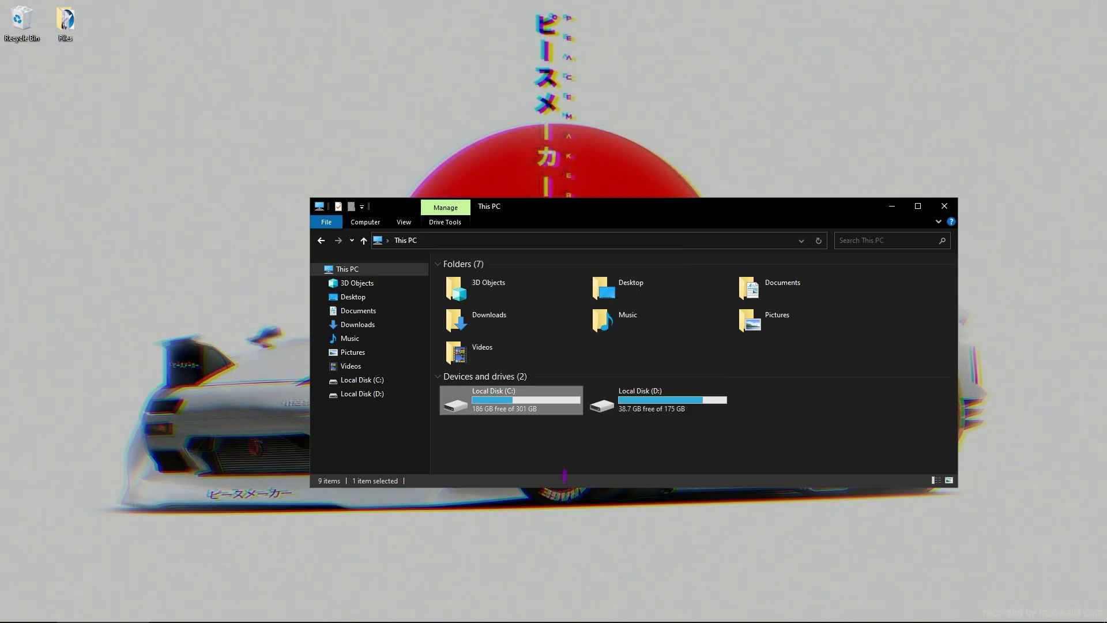
Adjust the Windows visual effects for best performance through the advanced system settings, and apply
{"action": "right_click", "coordinate": [572, 438]}
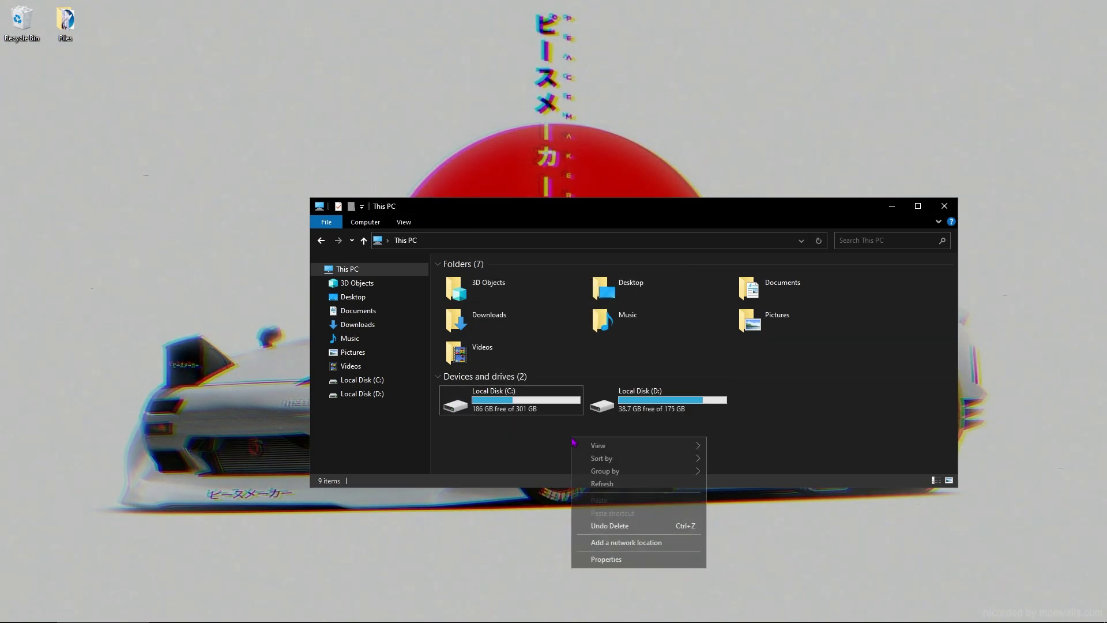
{"action": "left_click", "coordinate": [633, 560]}
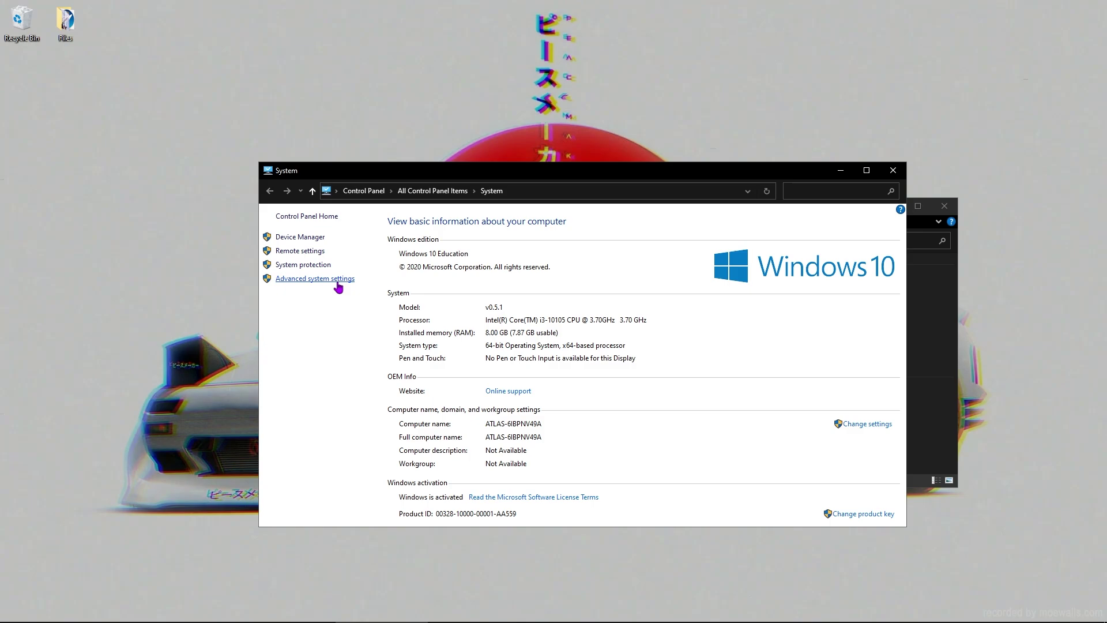
{"action": "left_click", "coordinate": [336, 285]}
{"action": "left_click_drag", "start_coordinate": [165, 74], "coordinate": [523, 269]}
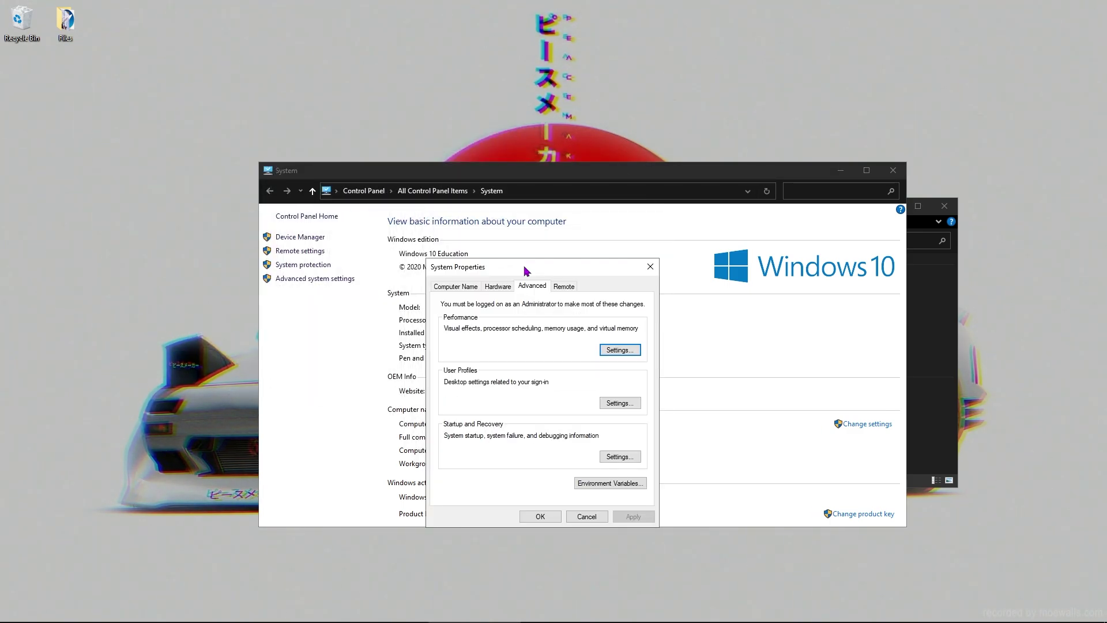
{"action": "left_click", "coordinate": [613, 353]}
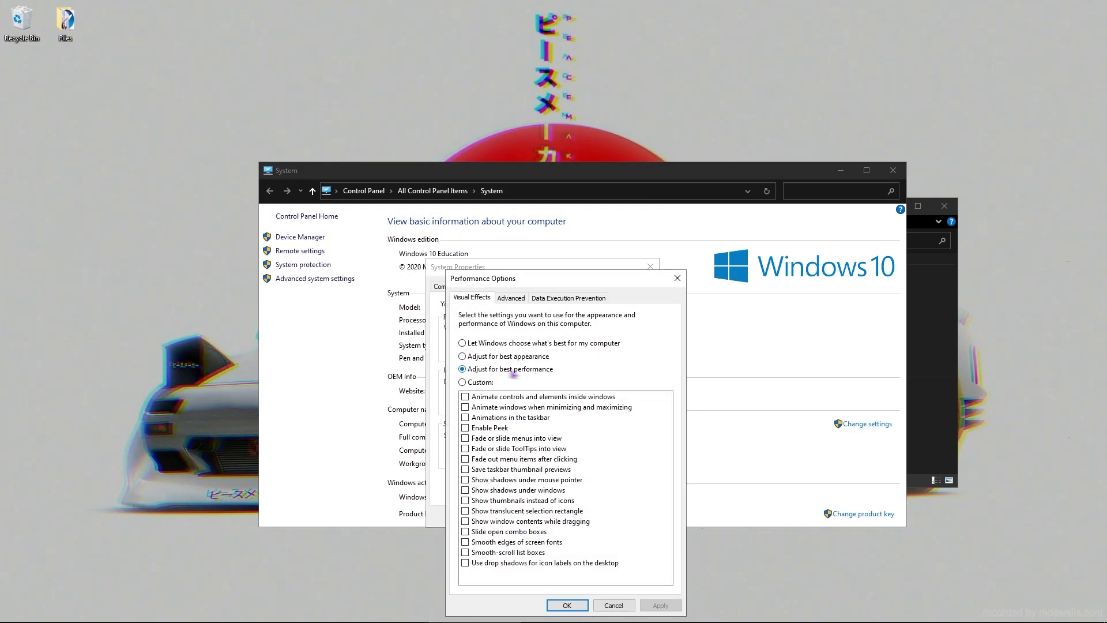
{"action": "left_click", "coordinate": [519, 368]}
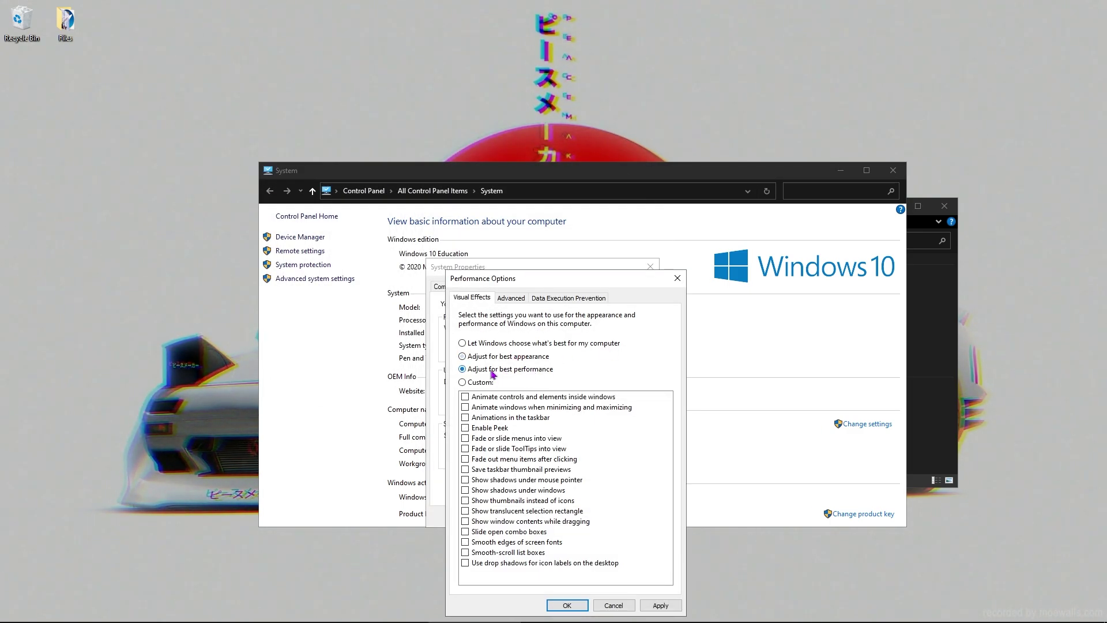
{"action": "left_click", "coordinate": [660, 607]}
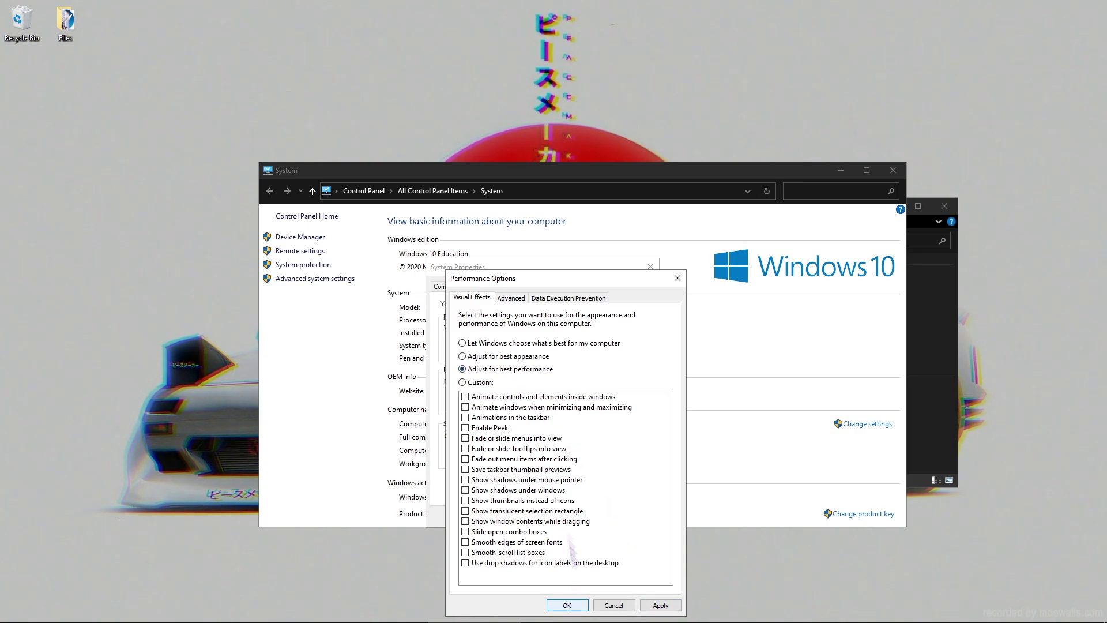
Give drive C: a custom paging file of 8000 MB initial and 16000 MB maximum size with automatic management off, and confirm the performance options
{"action": "left_click", "coordinate": [511, 298]}
{"action": "left_click", "coordinate": [640, 446]}
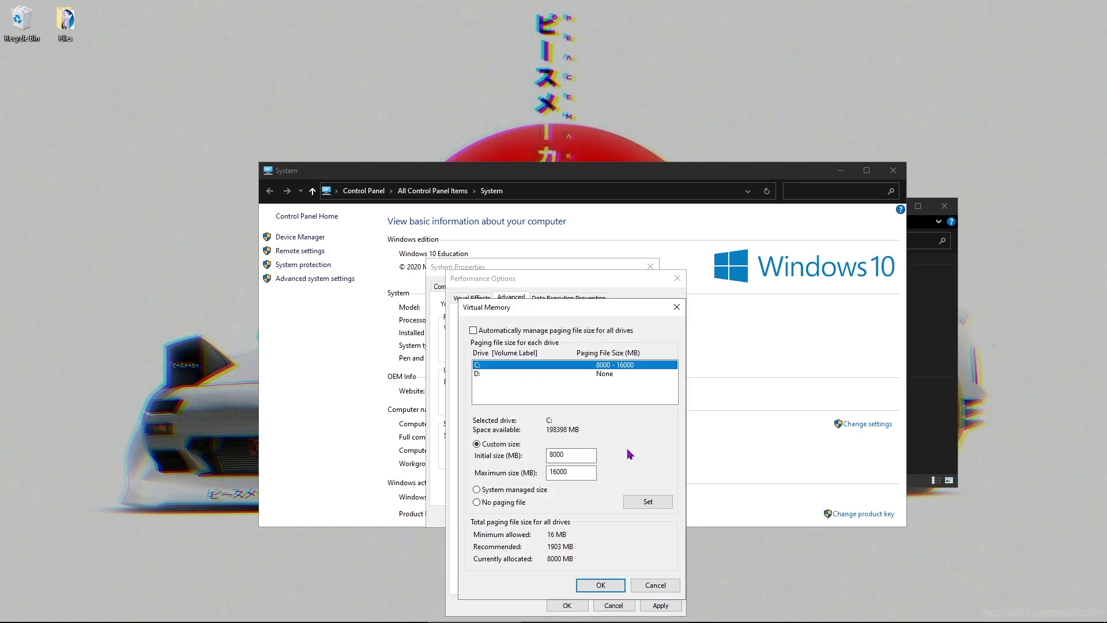
{"action": "left_click", "coordinate": [473, 330]}
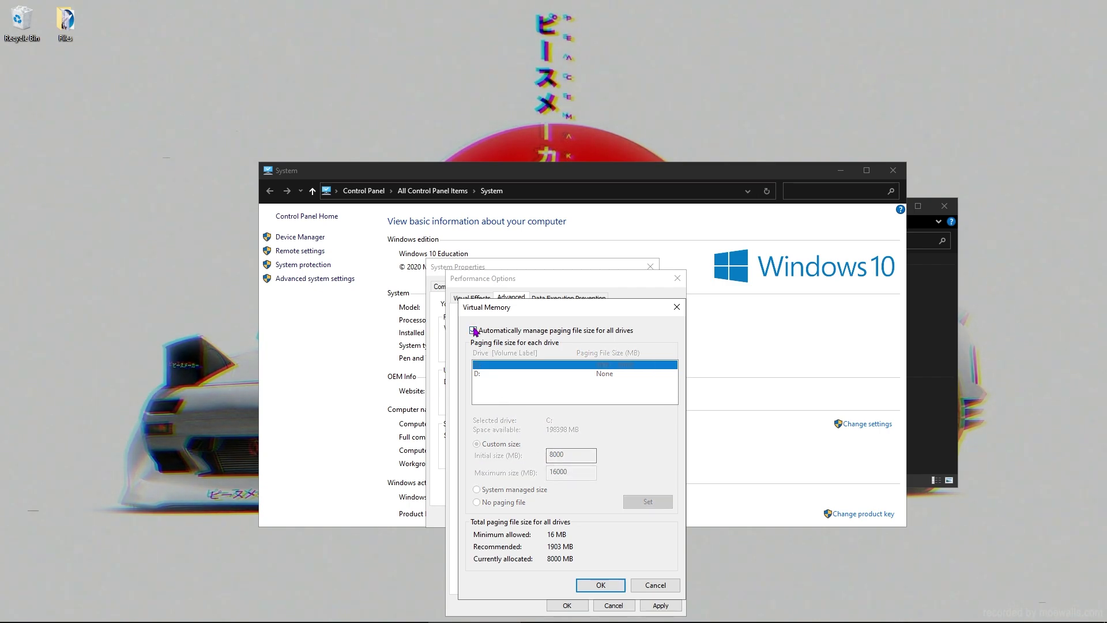
{"action": "left_click", "coordinate": [473, 330]}
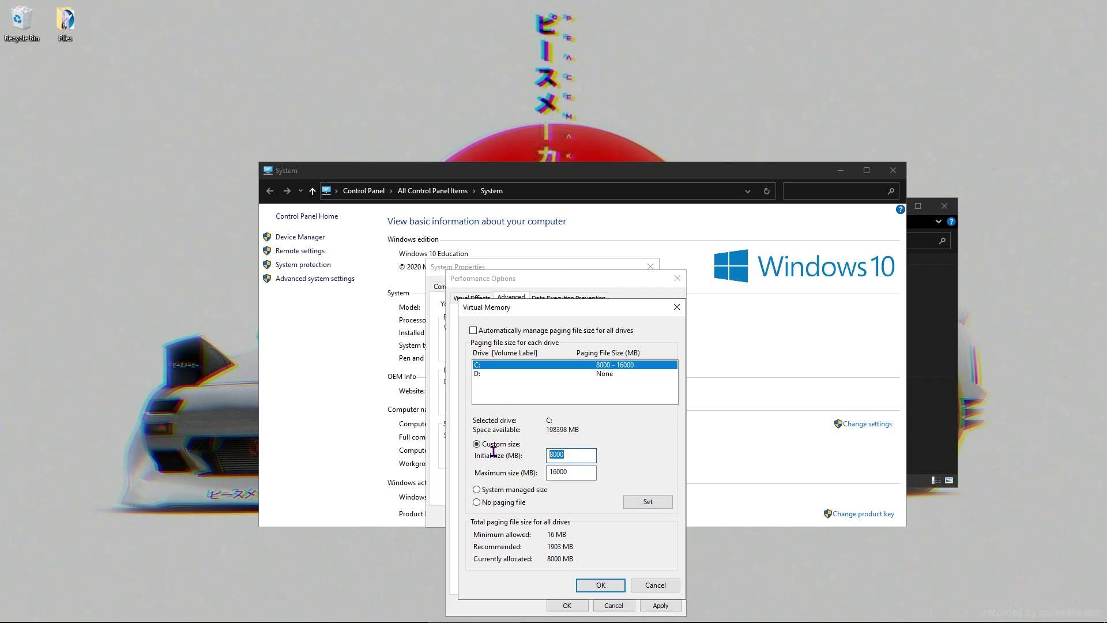
{"action": "key", "text": "BackSpace"}
{"action": "type", "text": "80"}
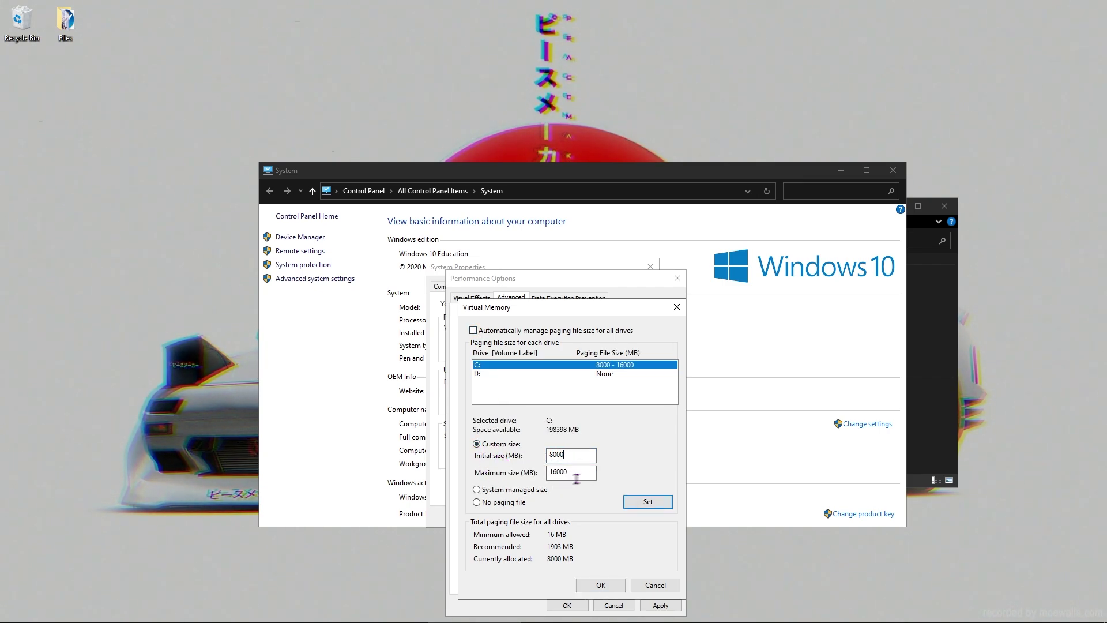
{"action": "key", "text": "Tab"}
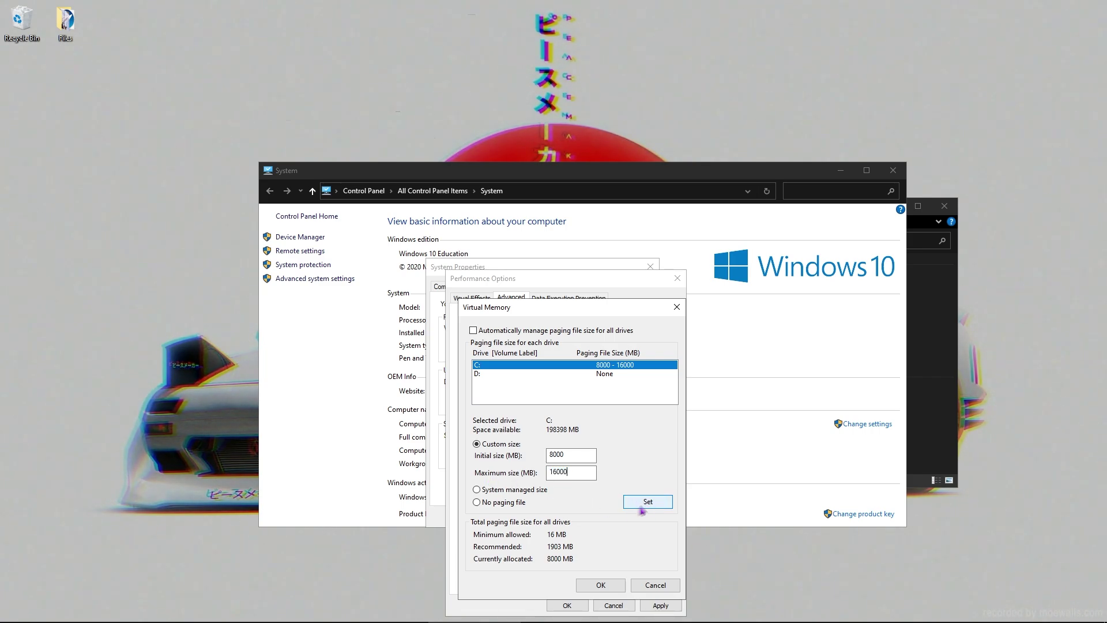
{"action": "left_click", "coordinate": [601, 584]}
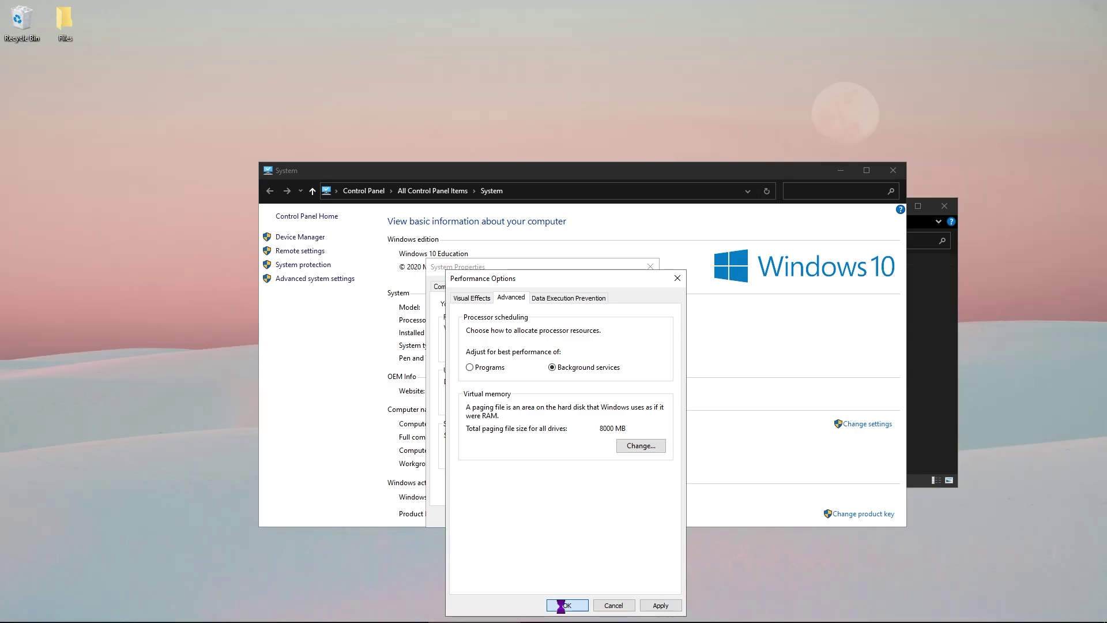
{"action": "left_click", "coordinate": [560, 606]}
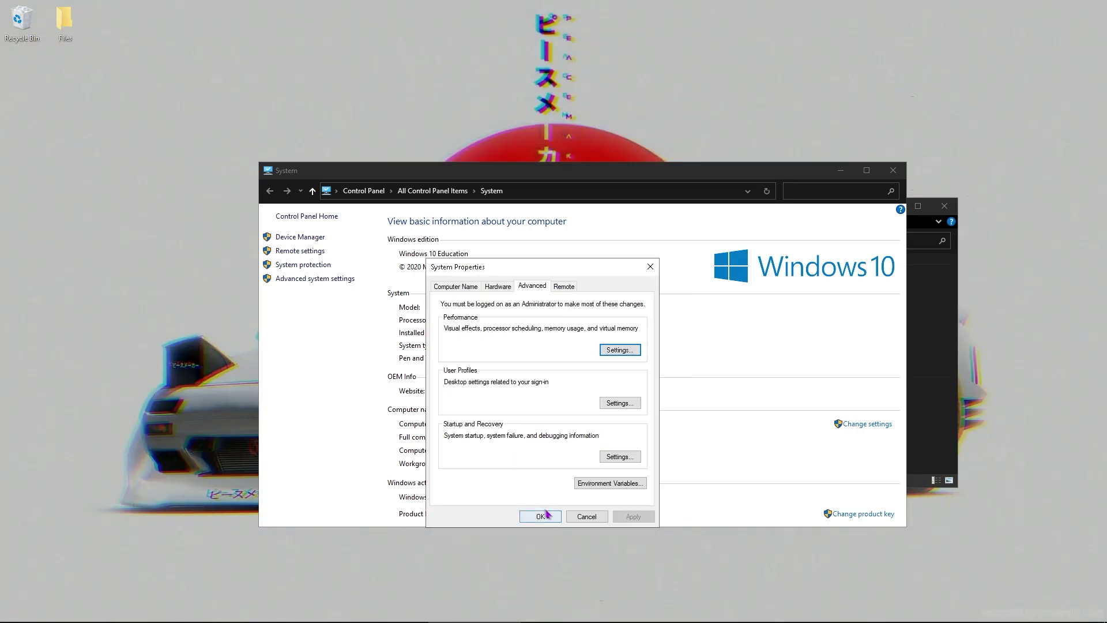
Close the System Properties and System windows, and open Device Manager
{"action": "left_click", "coordinate": [498, 286]}
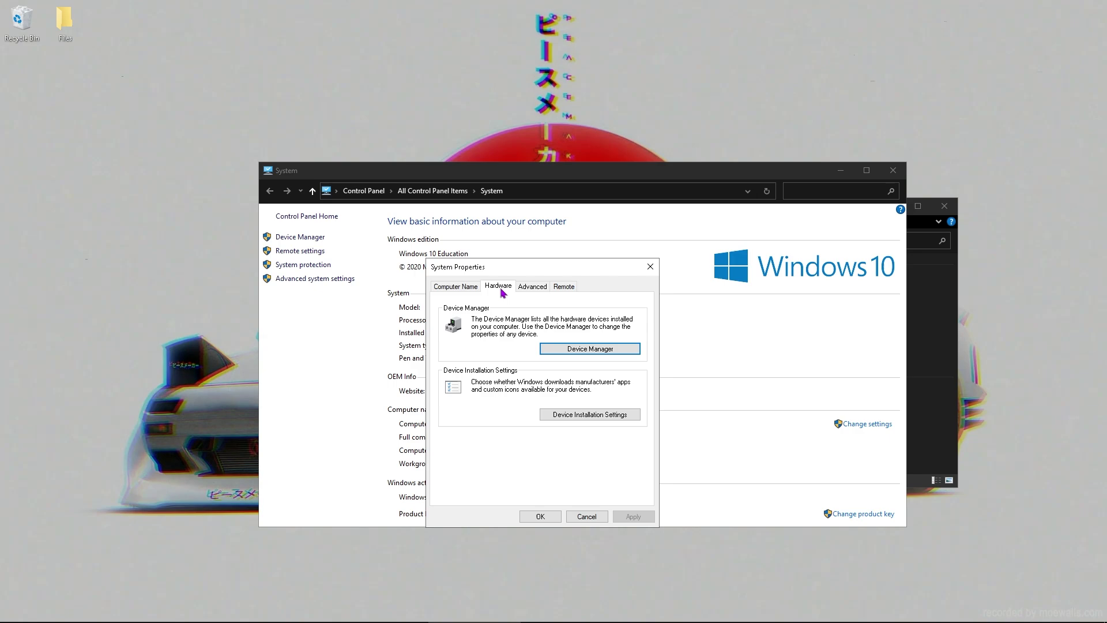
{"action": "left_click", "coordinate": [650, 267]}
{"action": "left_click", "coordinate": [893, 170]}
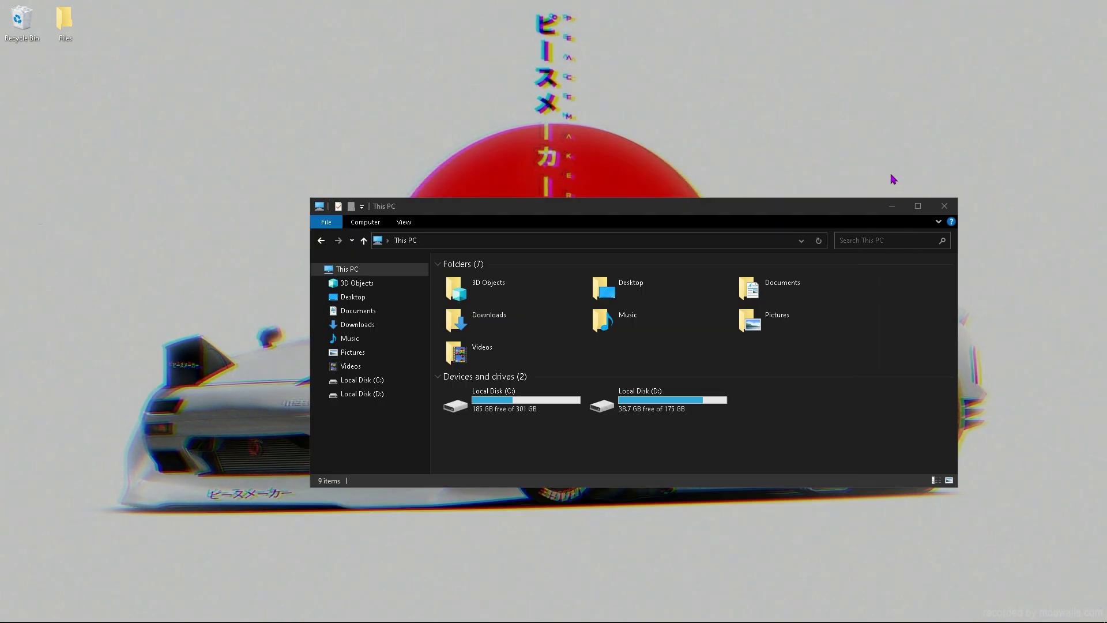
{"action": "left_click", "coordinate": [61, 615]}
{"action": "left_click", "coordinate": [41, 610]}
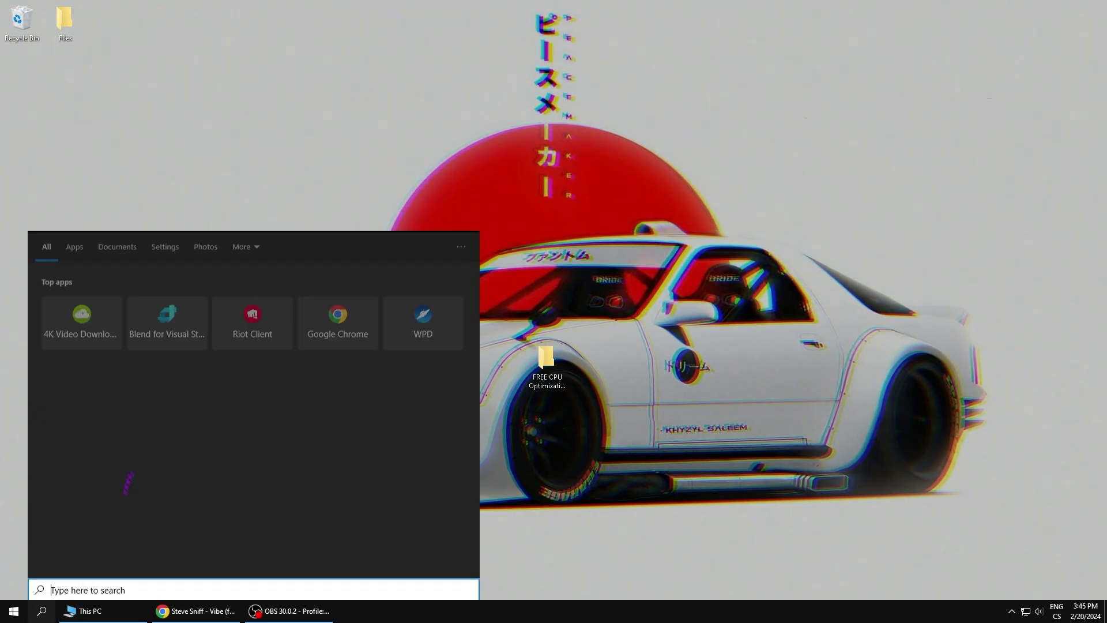
{"action": "type", "text": "dev"}
{"action": "left_click", "coordinate": [86, 295]}
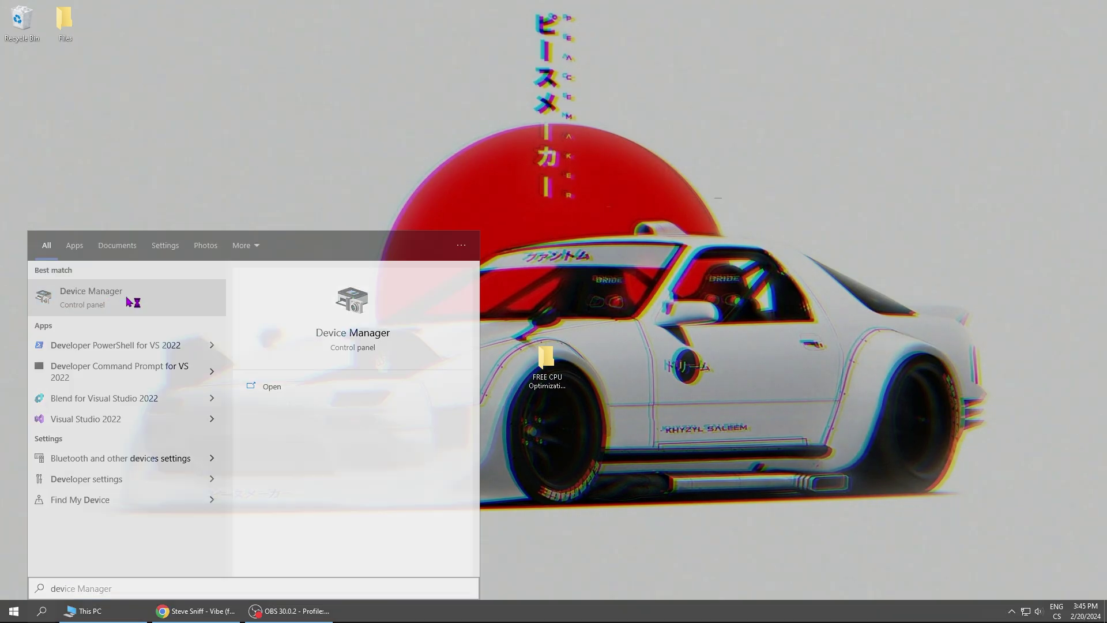
{"action": "left_click_drag", "start_coordinate": [221, 38], "coordinate": [523, 172]}
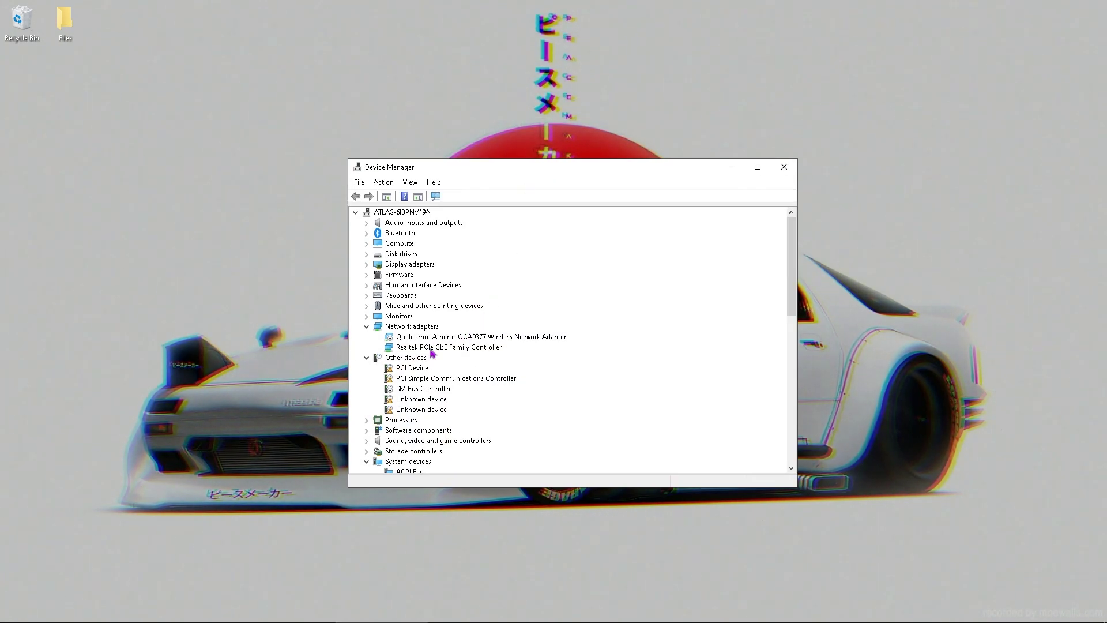
Check the Qualcomm Atheros wireless network adapter's properties for power management settings and close them
{"action": "right_click", "coordinate": [449, 337]}
{"action": "left_click", "coordinate": [413, 342]}
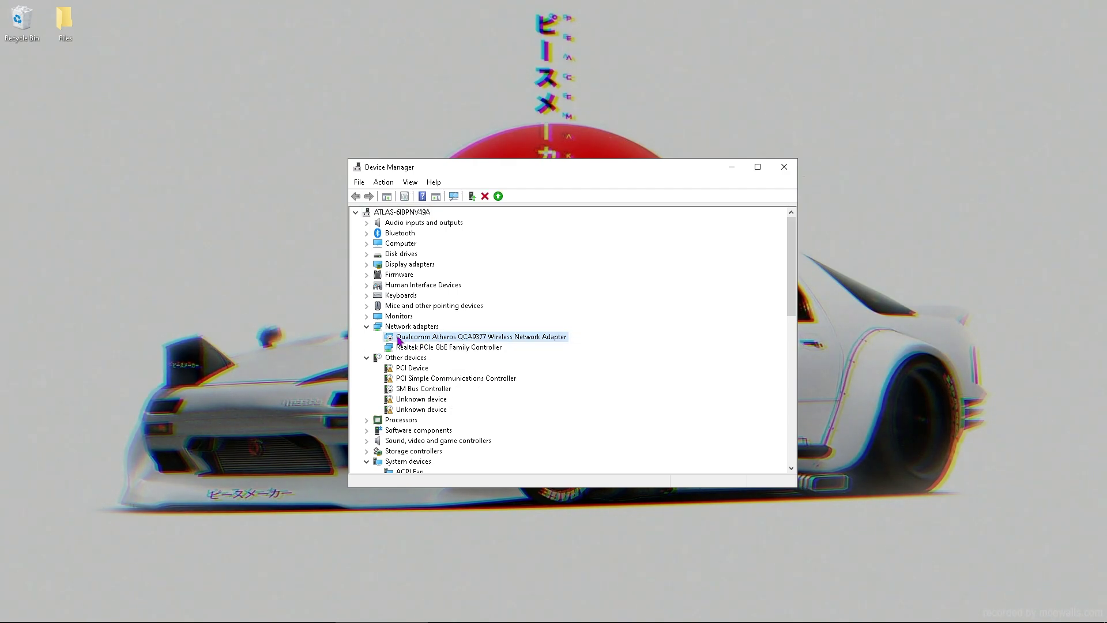
{"action": "right_click", "coordinate": [429, 337]}
{"action": "left_click", "coordinate": [455, 407]}
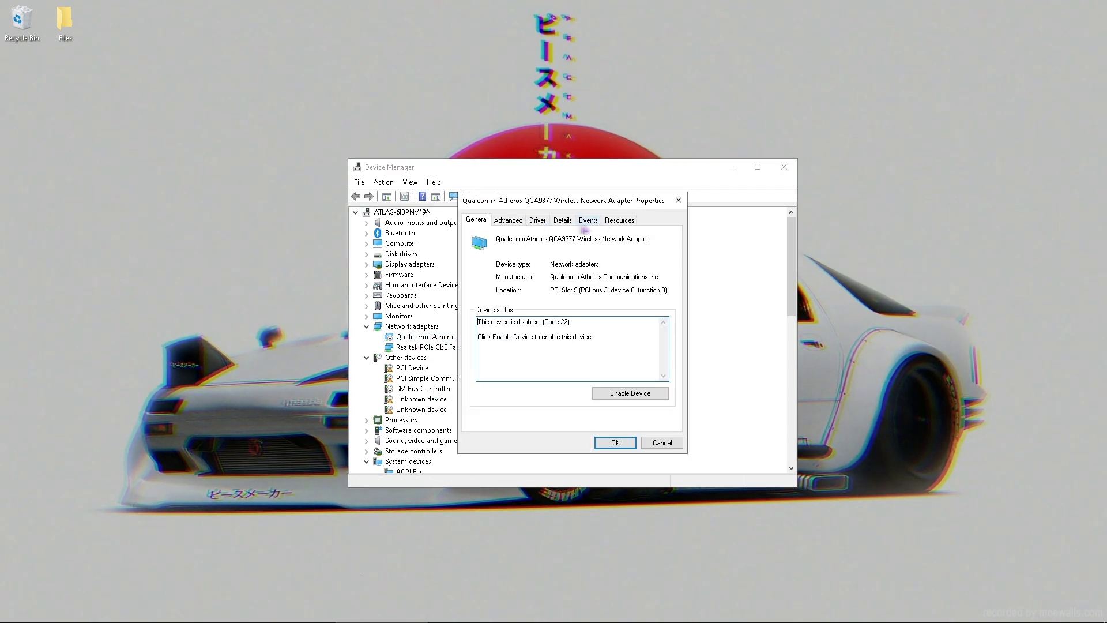
{"action": "left_click", "coordinate": [505, 222]}
{"action": "left_click", "coordinate": [679, 200]}
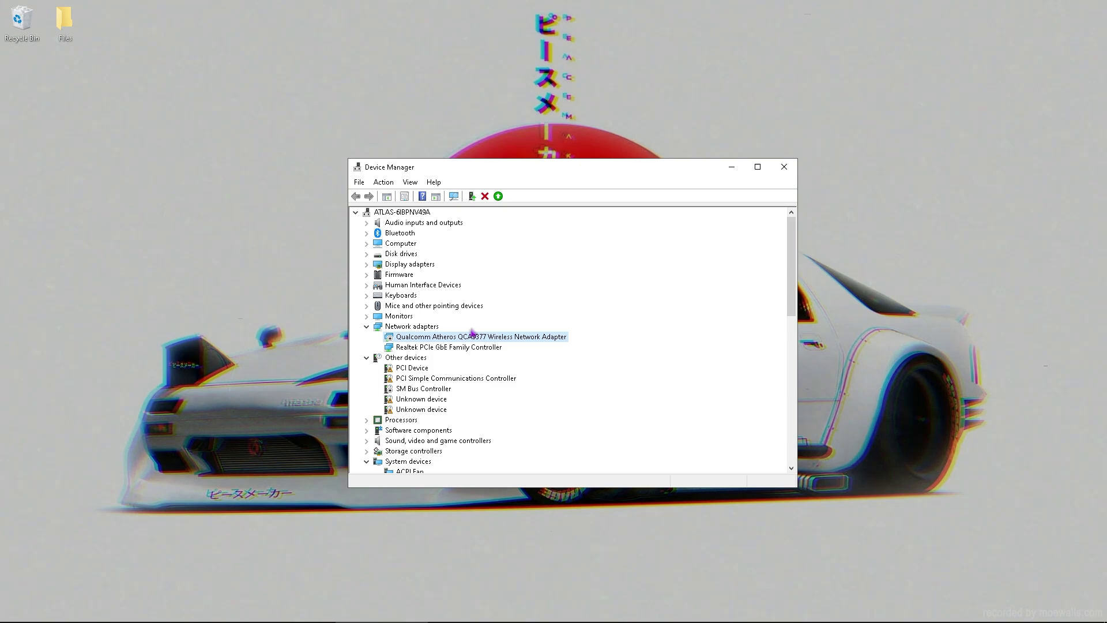
Make sure the computer is not allowed to turn off the Realtek PCIe GbE Family Controller to save power, and confirm
{"action": "right_click", "coordinate": [462, 347]}
{"action": "left_click", "coordinate": [487, 411]}
{"action": "left_click", "coordinate": [634, 228]}
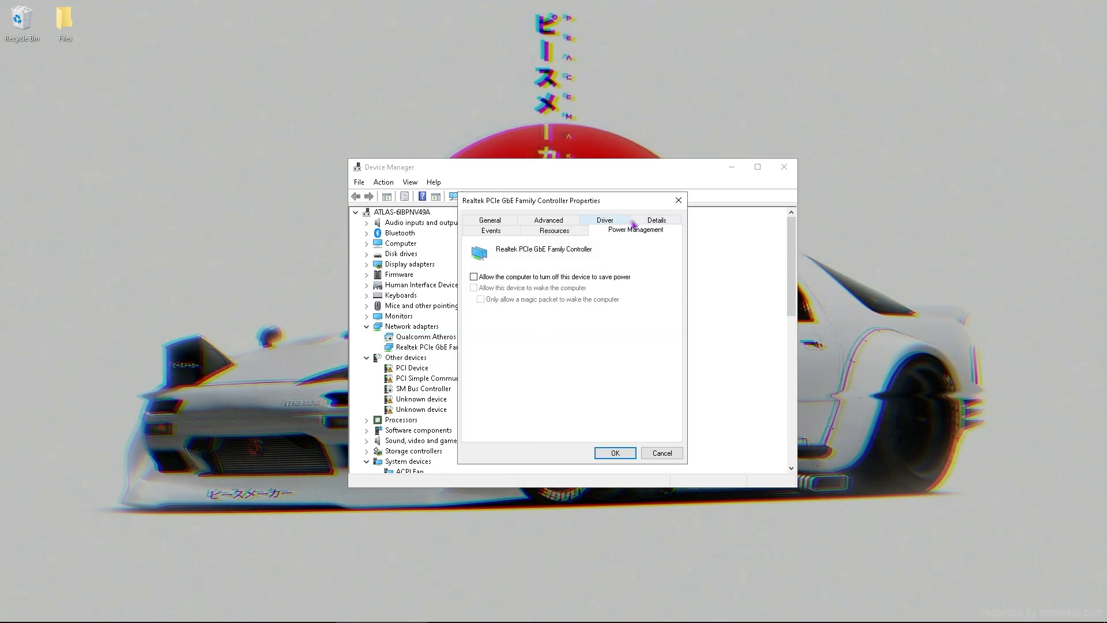
{"action": "left_click", "coordinate": [473, 277]}
{"action": "left_click", "coordinate": [473, 277]}
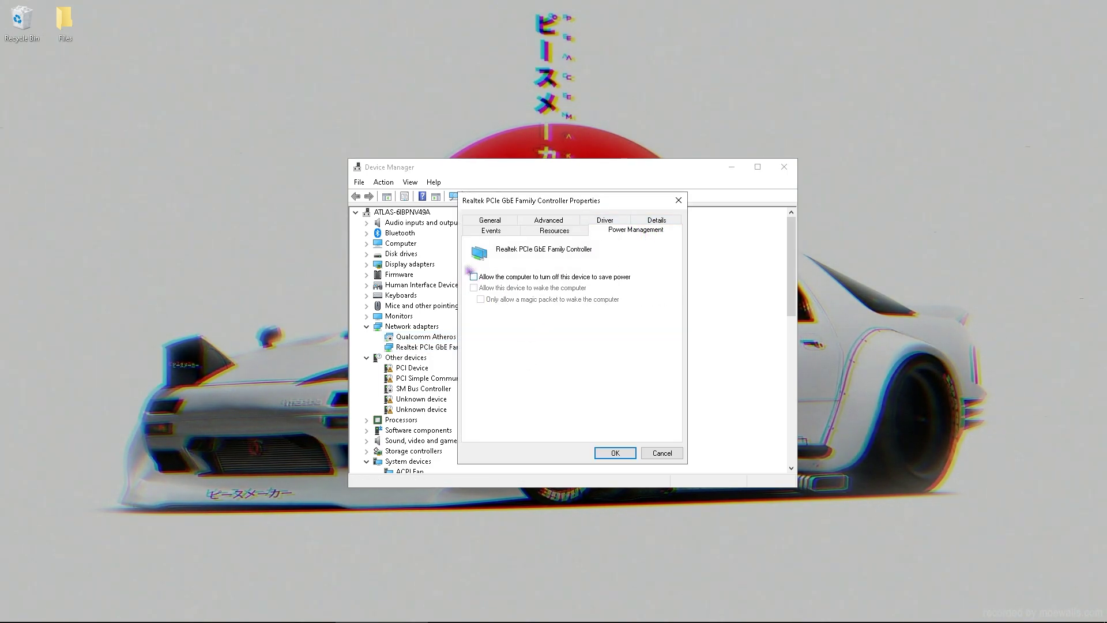
{"action": "left_click", "coordinate": [615, 453]}
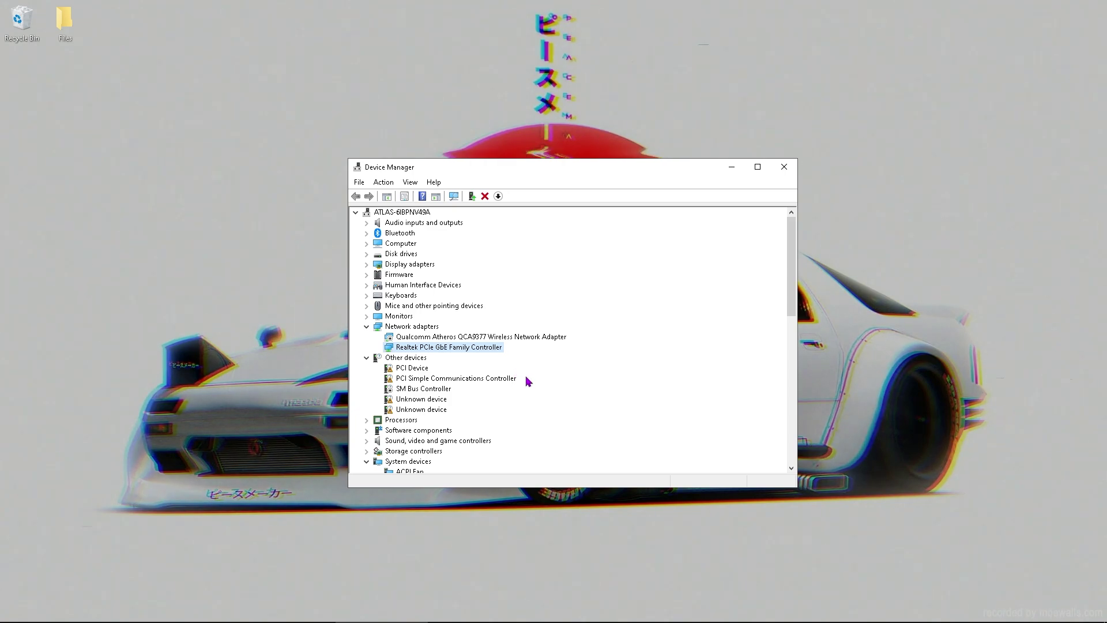
Enable the High precision event timer under System devices
{"action": "scroll", "coordinate": [521, 379], "scroll_direction": "down", "scroll_amount": 6}
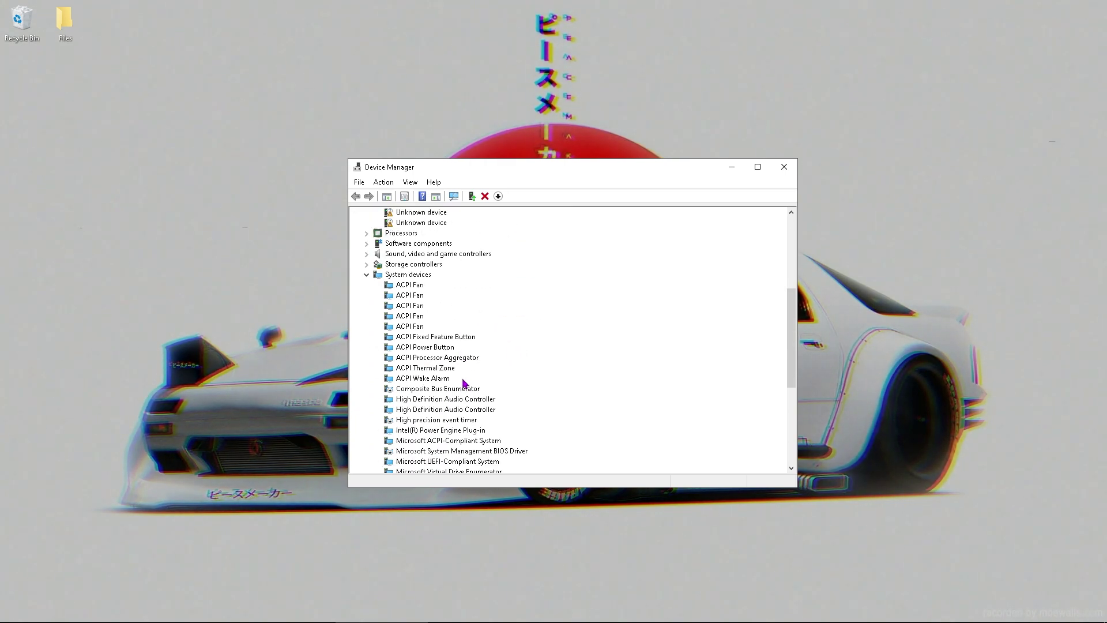
{"action": "left_click", "coordinate": [418, 277]}
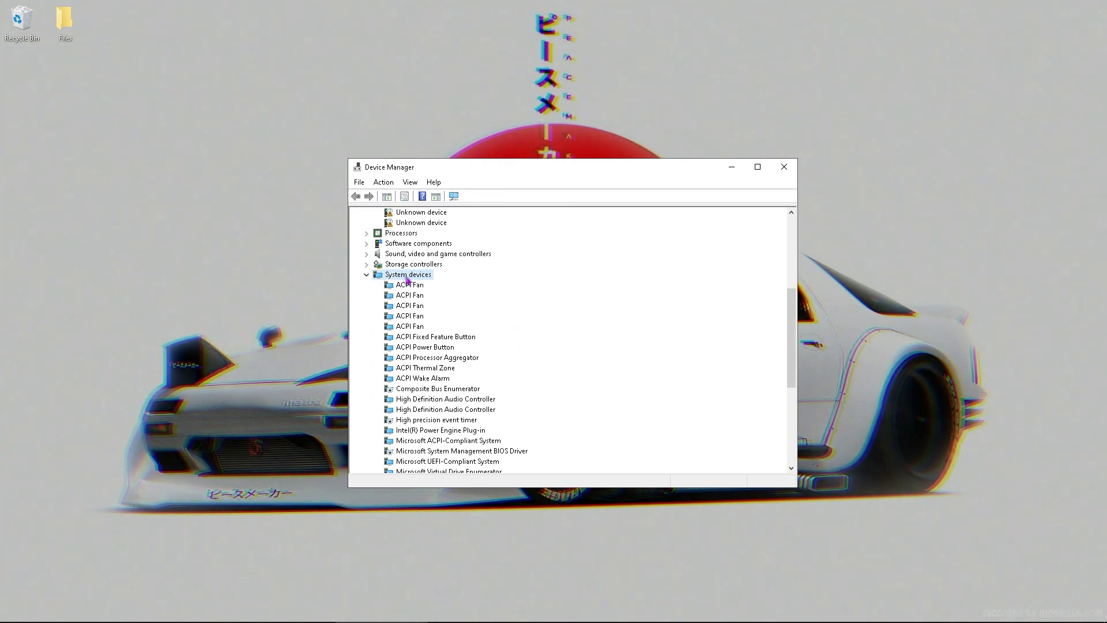
{"action": "right_click", "coordinate": [420, 422]}
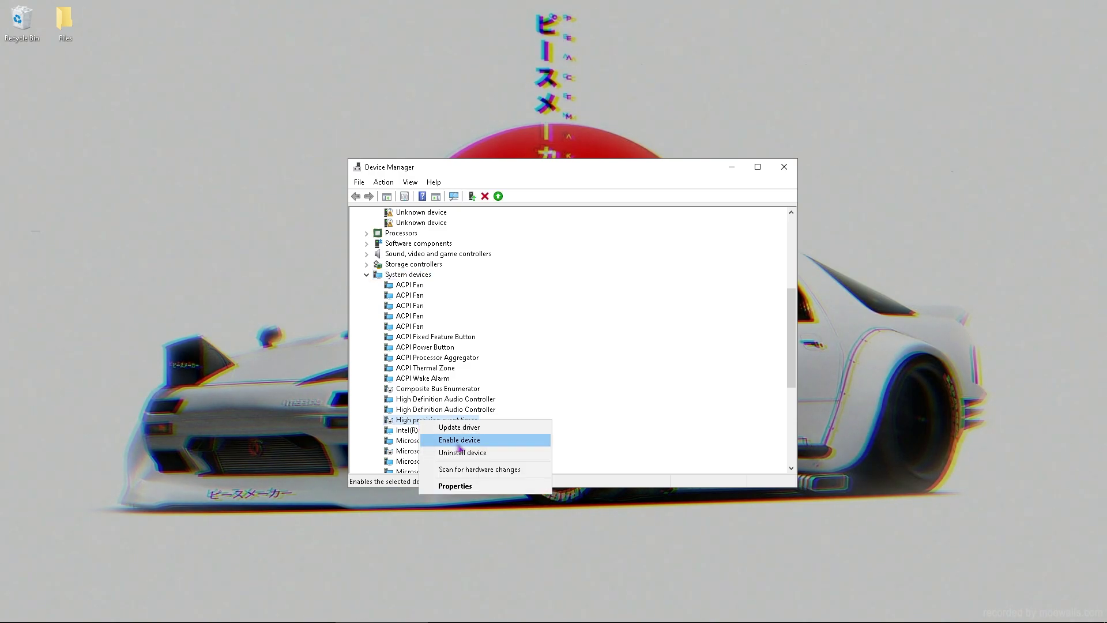
{"action": "left_click", "coordinate": [501, 413]}
{"action": "right_click", "coordinate": [442, 419]}
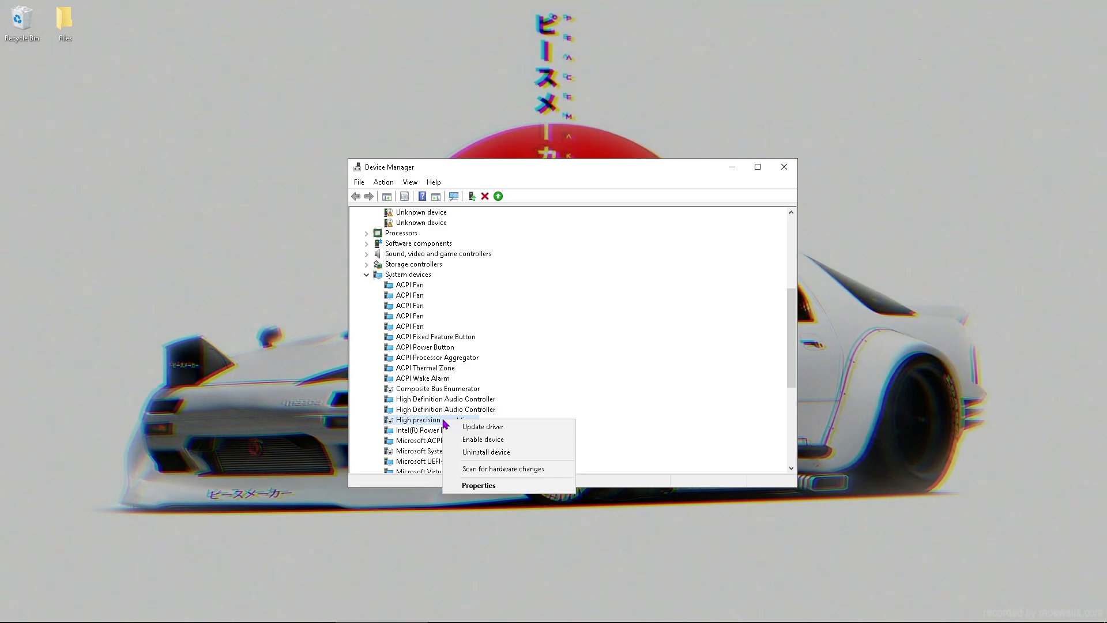
{"action": "left_click", "coordinate": [465, 443]}
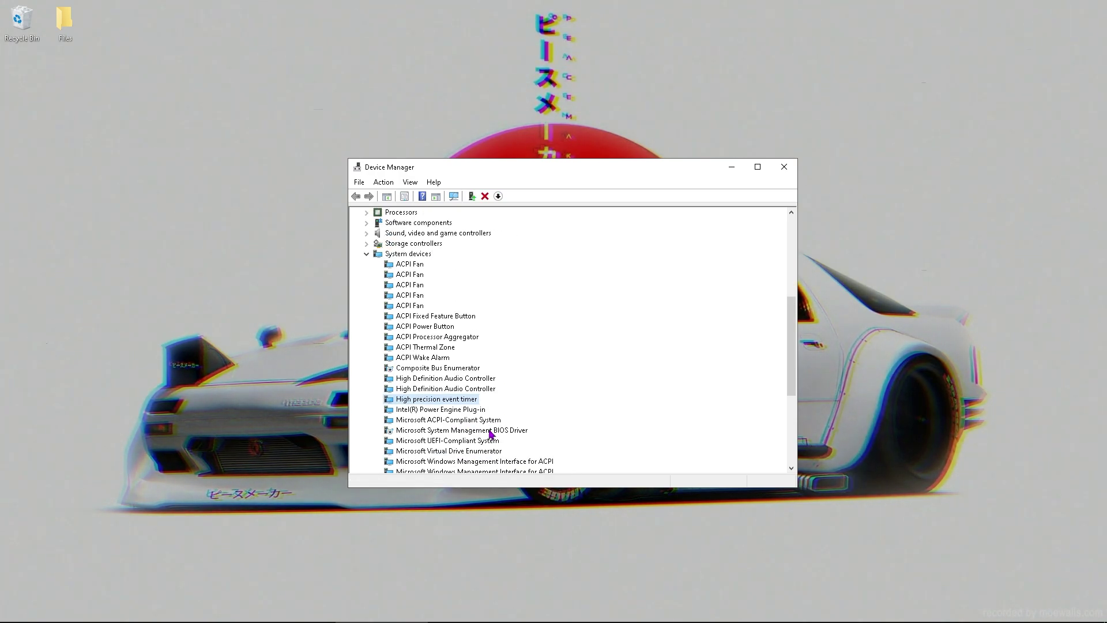
Disable the High precision event timer device and confirm
{"action": "right_click", "coordinate": [431, 404]}
{"action": "left_click", "coordinate": [475, 424]}
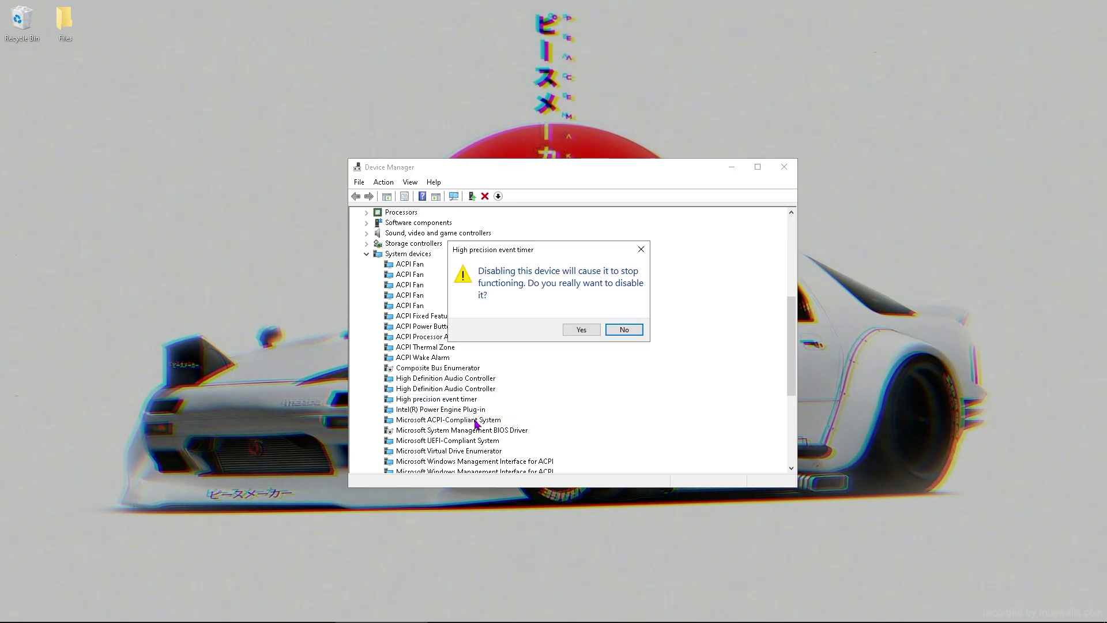
{"action": "left_click", "coordinate": [587, 336]}
Keep the computer from turning off the Intel USB 3.20 eXtensible Host Controller to save power, and confirm
{"action": "scroll", "coordinate": [467, 411], "scroll_direction": "down", "scroll_amount": 4}
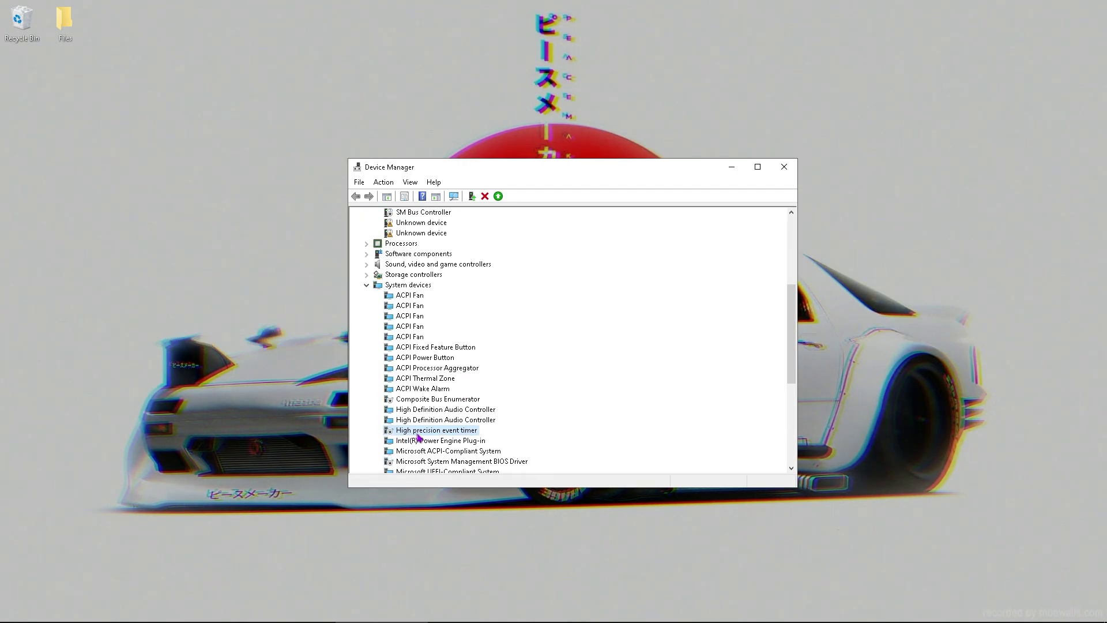
{"action": "scroll", "coordinate": [517, 430], "scroll_direction": "down", "scroll_amount": 5}
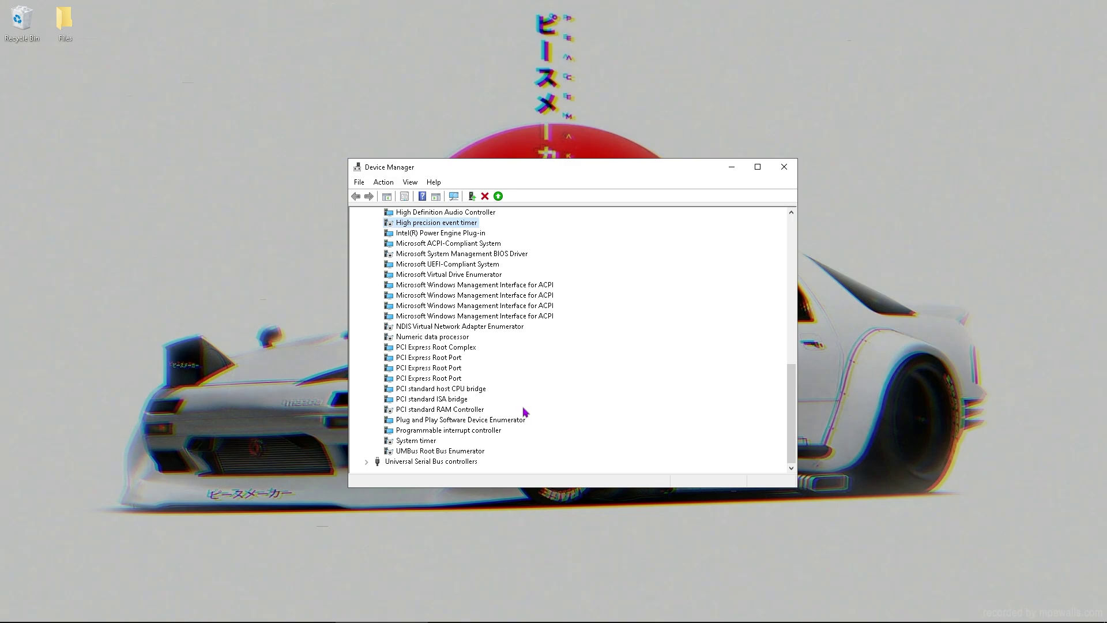
{"action": "left_click", "coordinate": [366, 462]}
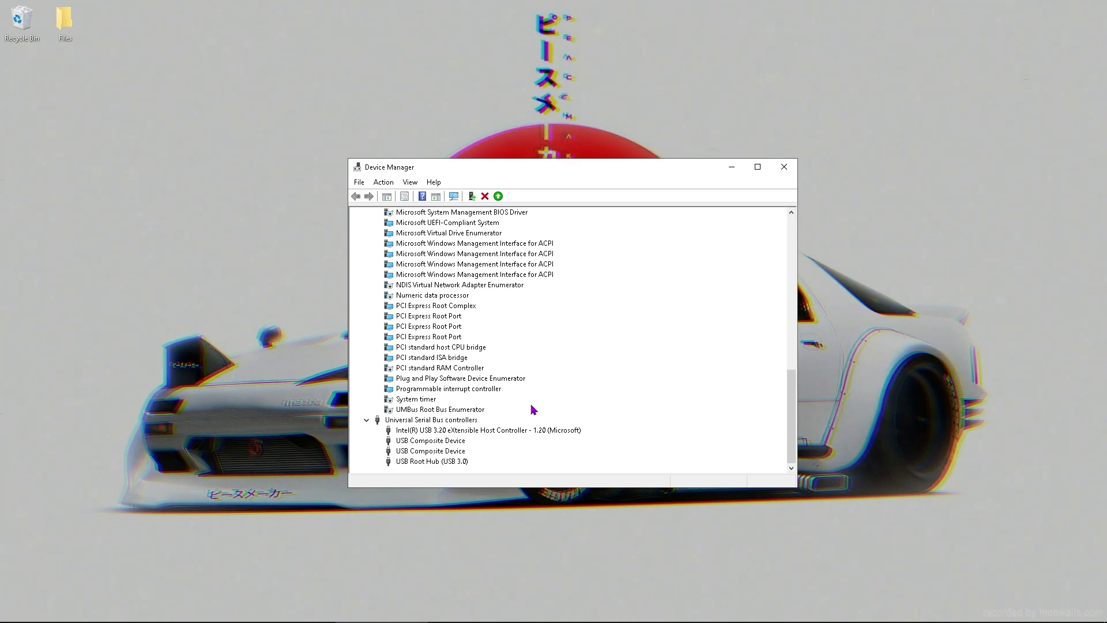
{"action": "right_click", "coordinate": [504, 430]}
{"action": "left_click", "coordinate": [541, 486]}
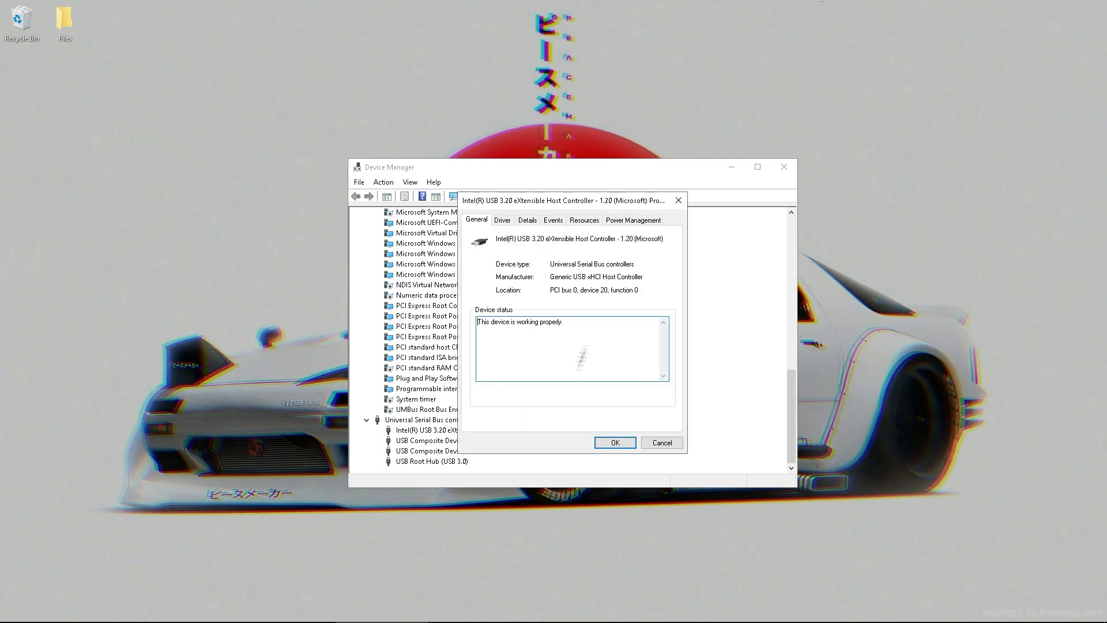
{"action": "left_click", "coordinate": [611, 219]}
{"action": "left_click", "coordinate": [475, 267]}
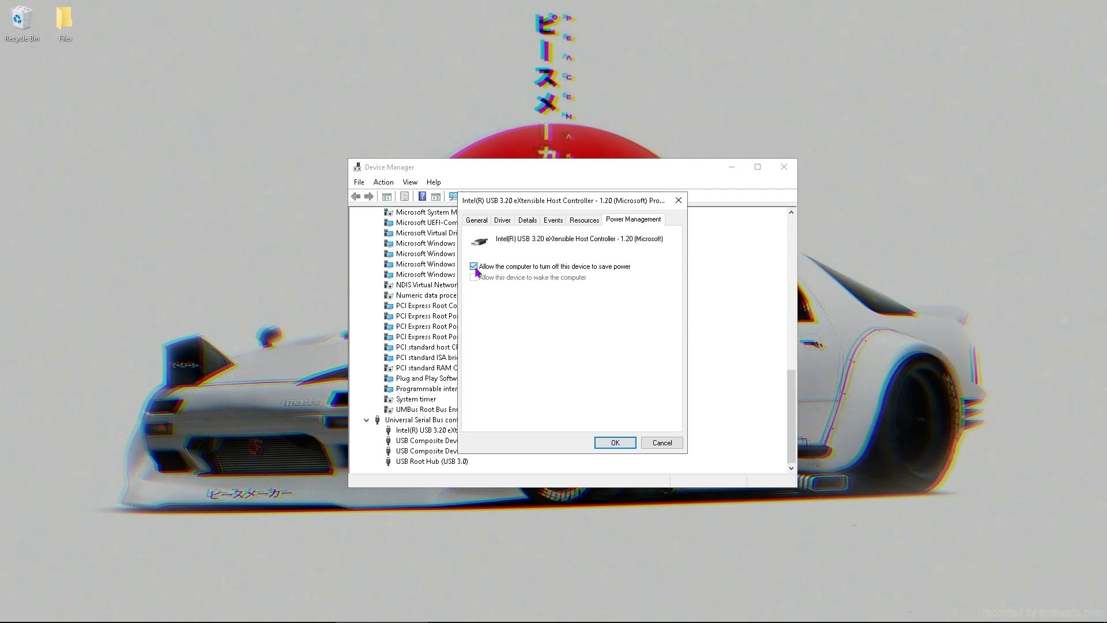
{"action": "left_click", "coordinate": [616, 442]}
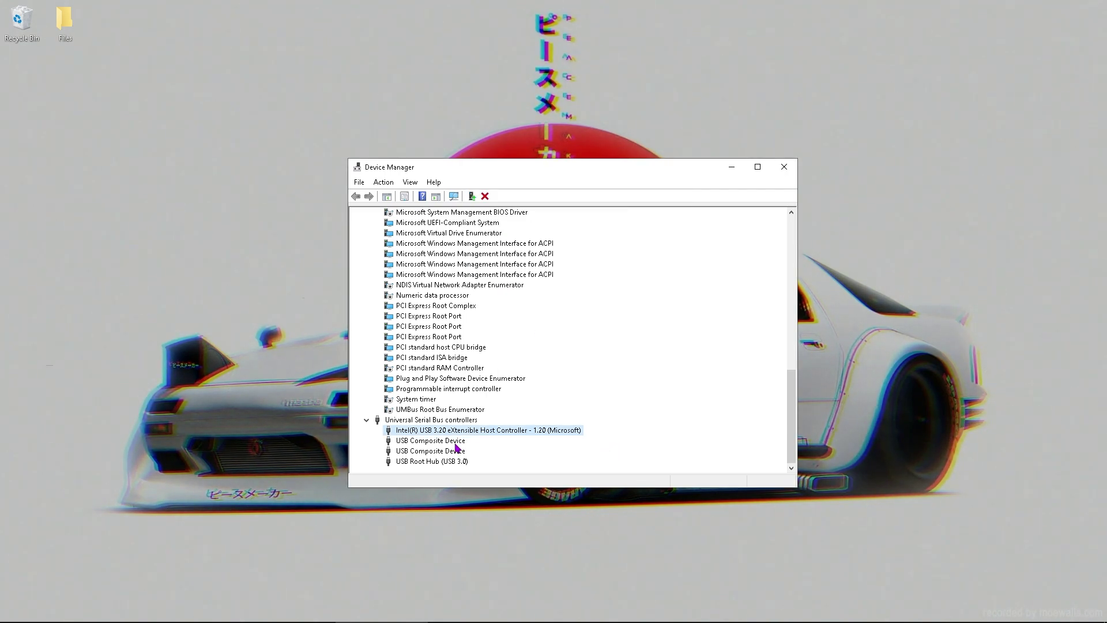
Check the properties of both USB Composite Devices for power management settings
{"action": "right_click", "coordinate": [404, 442]}
{"action": "left_click", "coordinate": [494, 497]}
{"action": "left_click", "coordinate": [679, 200]}
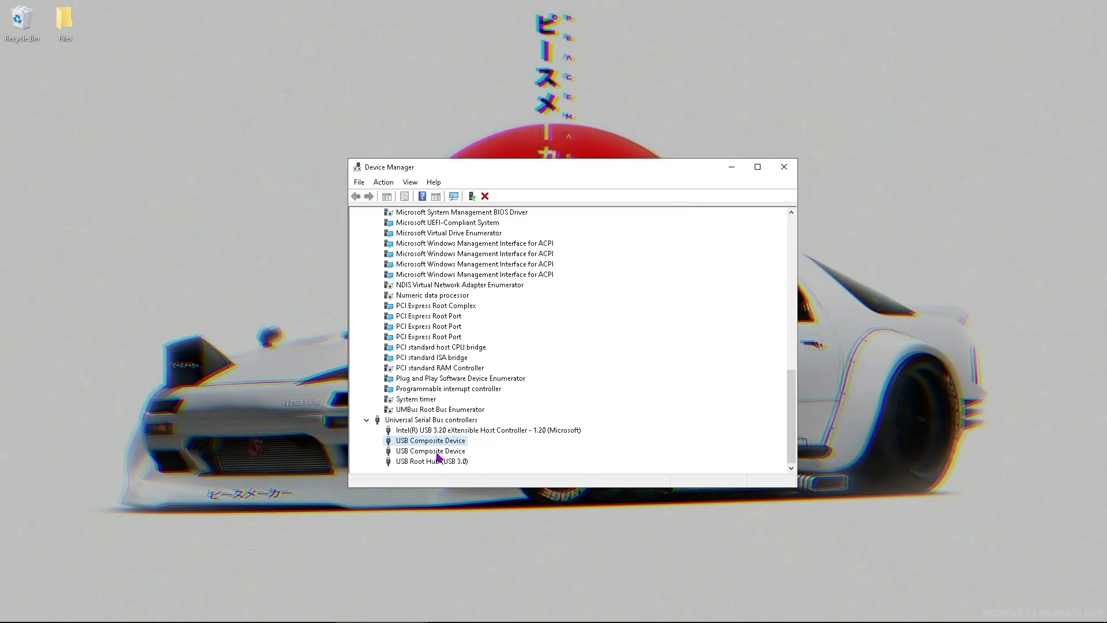
{"action": "right_click", "coordinate": [436, 453]}
{"action": "left_click", "coordinate": [479, 508]}
{"action": "left_click", "coordinate": [678, 200]}
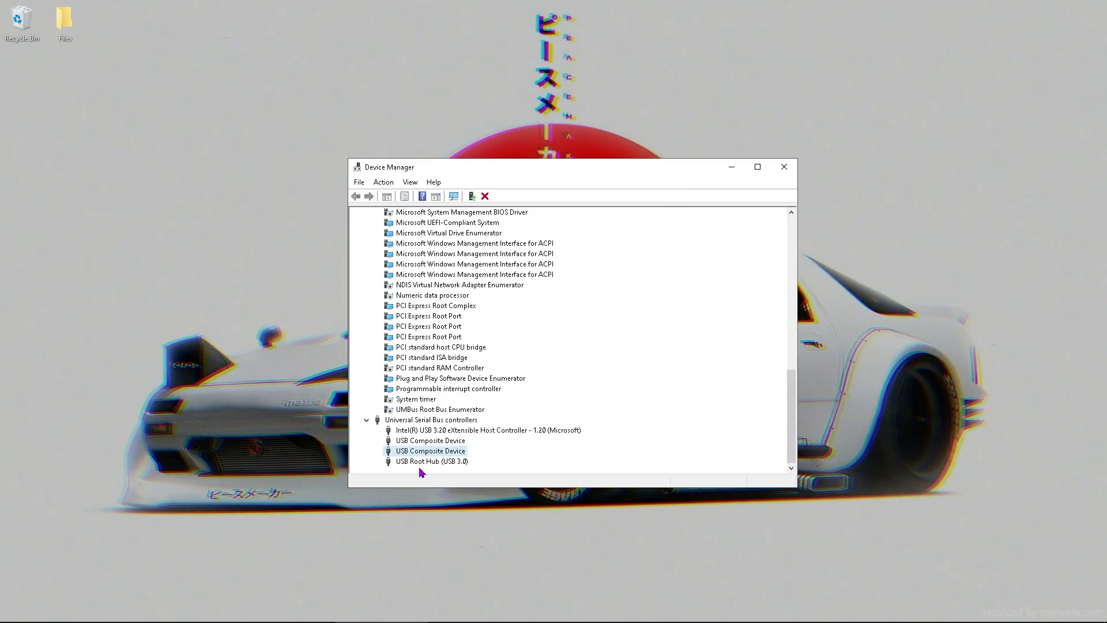
Keep the computer from turning off the USB Root Hub (USB 3.0) to save power, and close Device Manager
{"action": "right_click", "coordinate": [424, 462]}
{"action": "left_click", "coordinate": [462, 515]}
{"action": "left_click", "coordinate": [597, 219]}
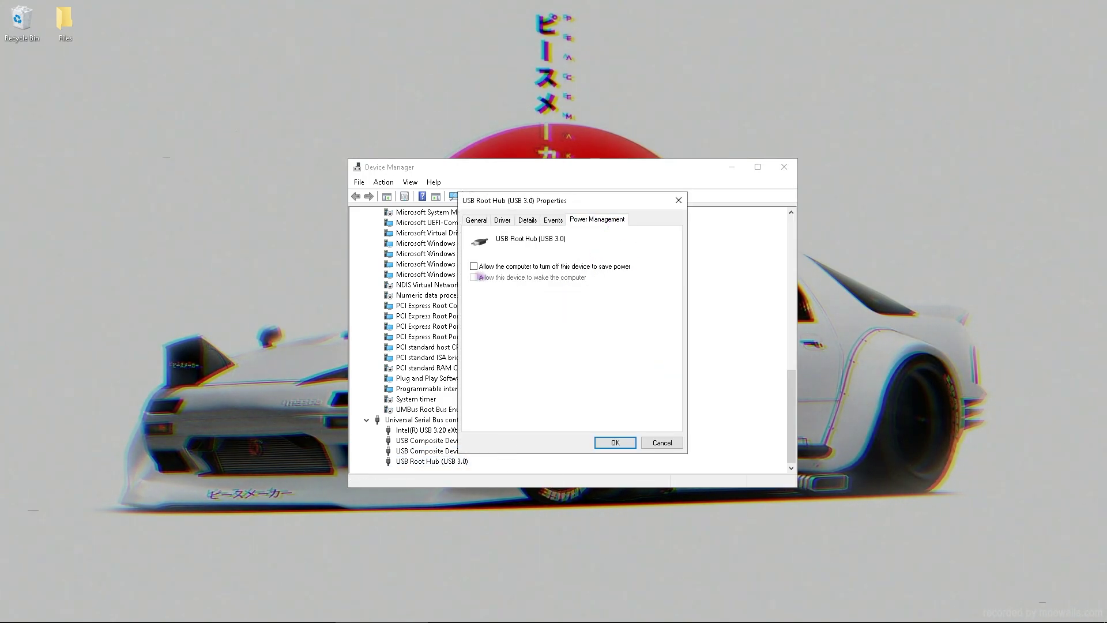
{"action": "left_click", "coordinate": [474, 266]}
{"action": "left_click", "coordinate": [615, 442]}
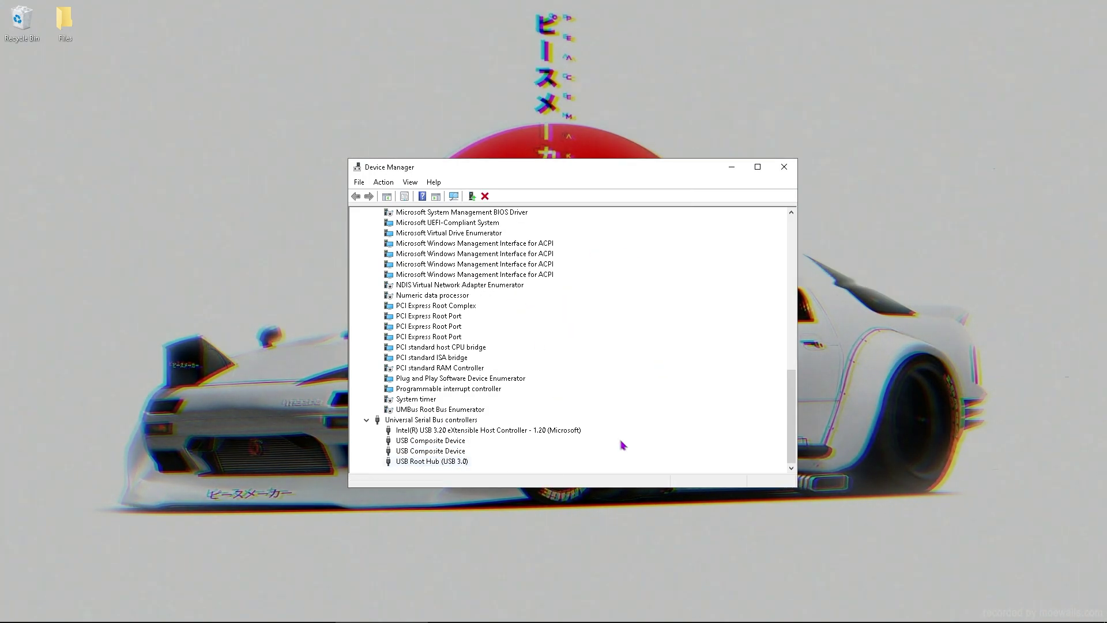
{"action": "left_click", "coordinate": [784, 172]}
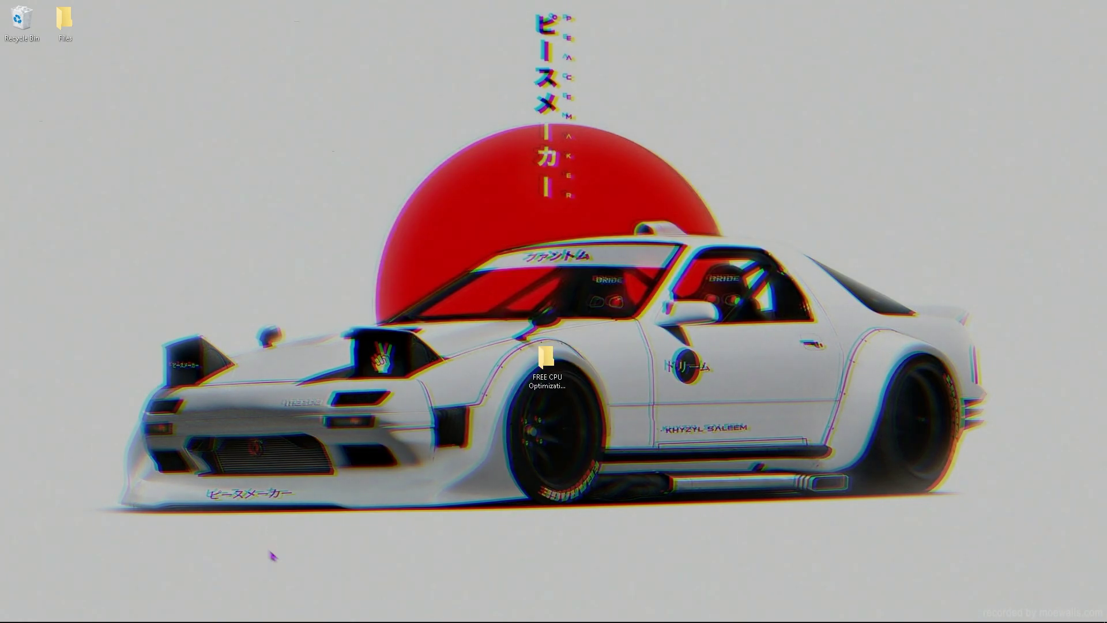
In the advanced scaling settings of the display, keep Windows from trying to fix blurry apps, and return to the display settings
{"action": "right_click", "coordinate": [336, 443]}
{"action": "left_click", "coordinate": [382, 584]}
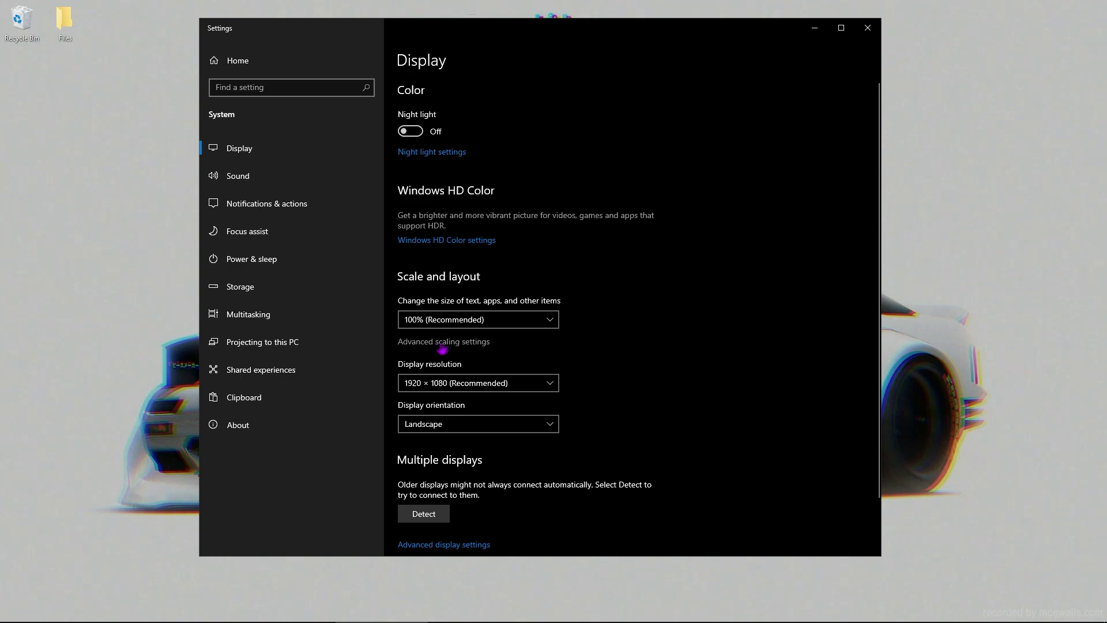
{"action": "left_click", "coordinate": [443, 345]}
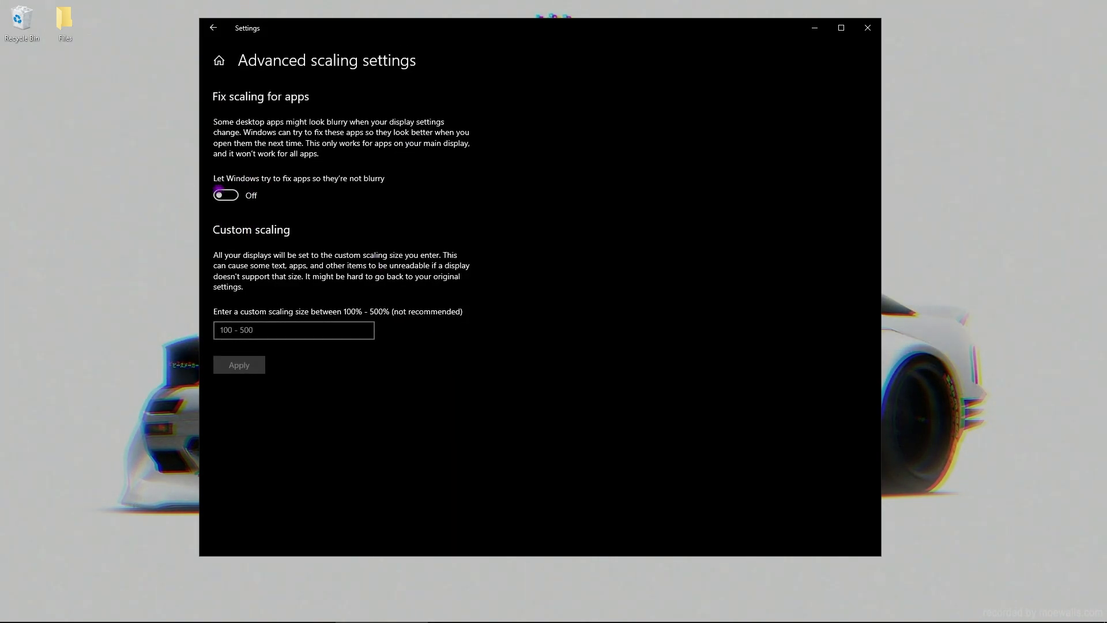
{"action": "left_click", "coordinate": [224, 195]}
{"action": "left_click", "coordinate": [225, 195]}
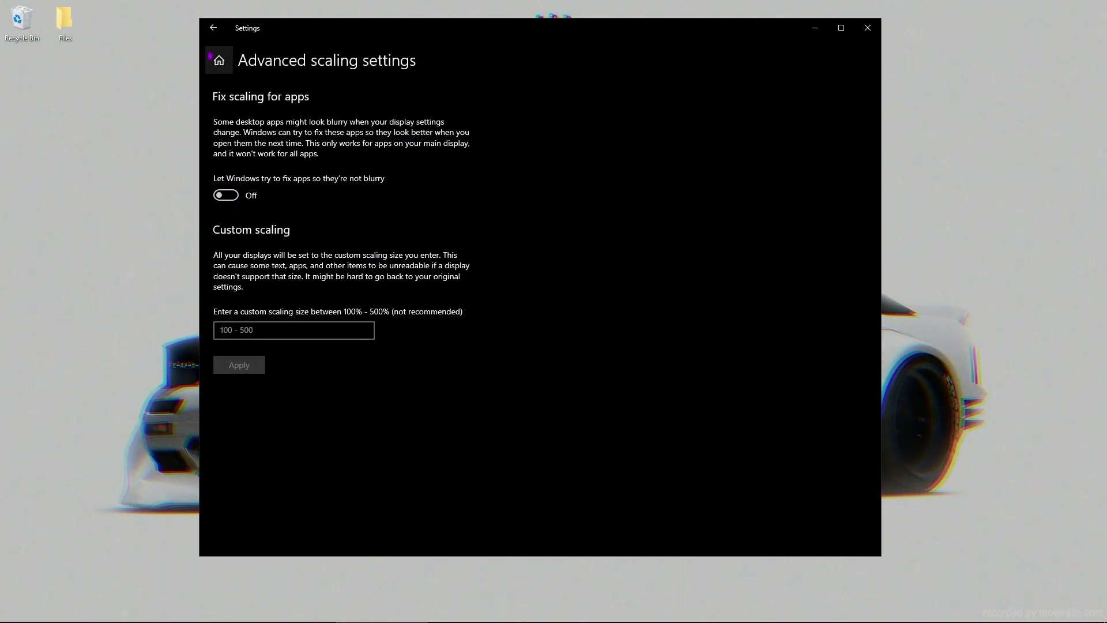
{"action": "left_click", "coordinate": [214, 27]}
Set the monitor's screen refresh rate to 240 Hertz in the display adapter properties, confirm, and return to the display settings
{"action": "scroll", "coordinate": [579, 244], "scroll_direction": "down", "scroll_amount": 3}
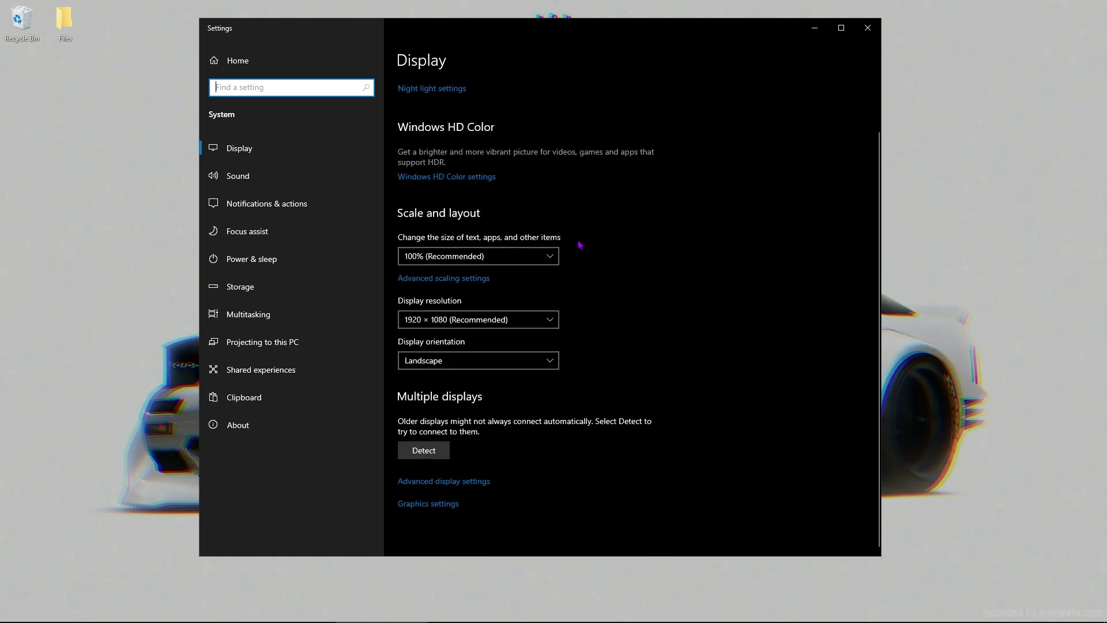
{"action": "left_click", "coordinate": [423, 483]}
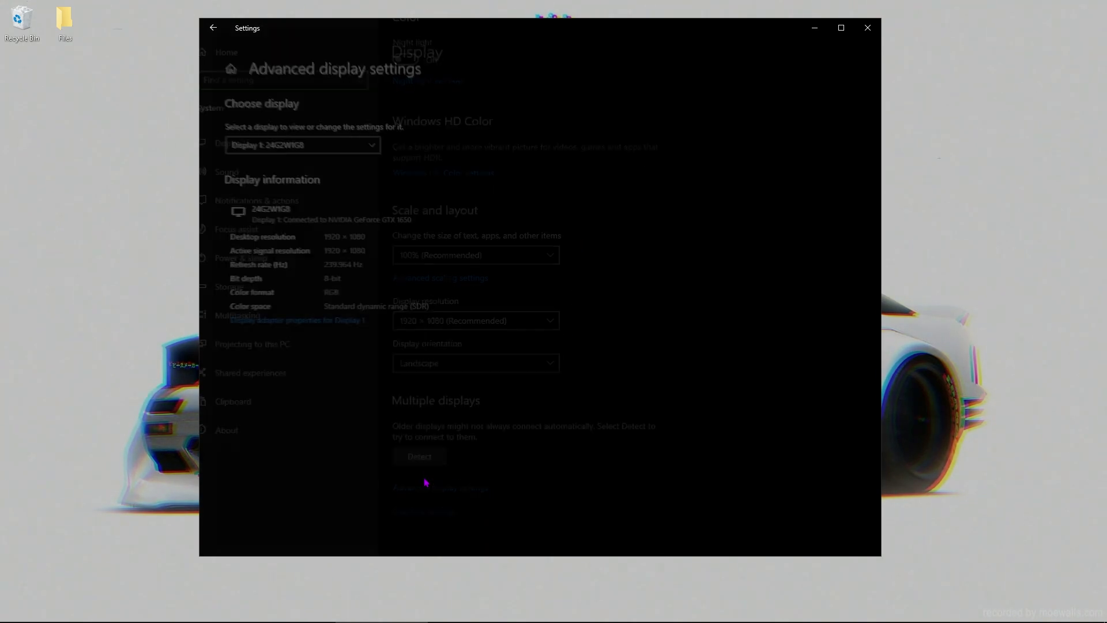
{"action": "left_click", "coordinate": [283, 322]}
{"action": "left_click", "coordinate": [180, 165]}
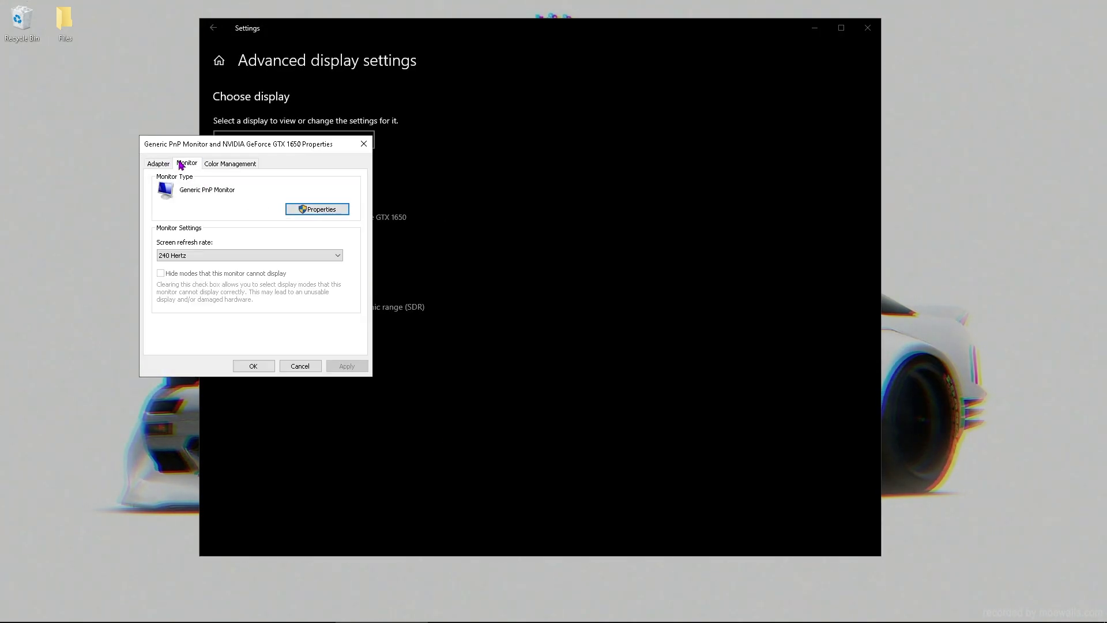
{"action": "left_click", "coordinate": [210, 256]}
{"action": "left_click", "coordinate": [173, 310]}
{"action": "left_click", "coordinate": [347, 366]}
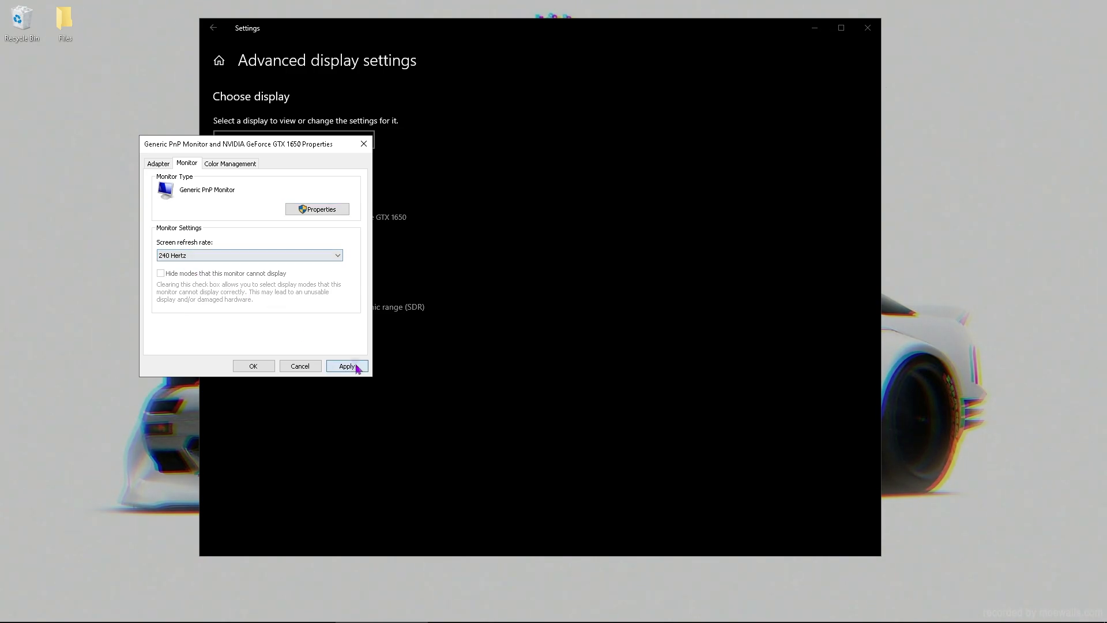
{"action": "left_click", "coordinate": [254, 365]}
{"action": "left_click", "coordinate": [213, 28]}
Set hardware-accelerated GPU scheduling to On in the graphics settings
{"action": "scroll", "coordinate": [511, 385], "scroll_direction": "down", "scroll_amount": 2}
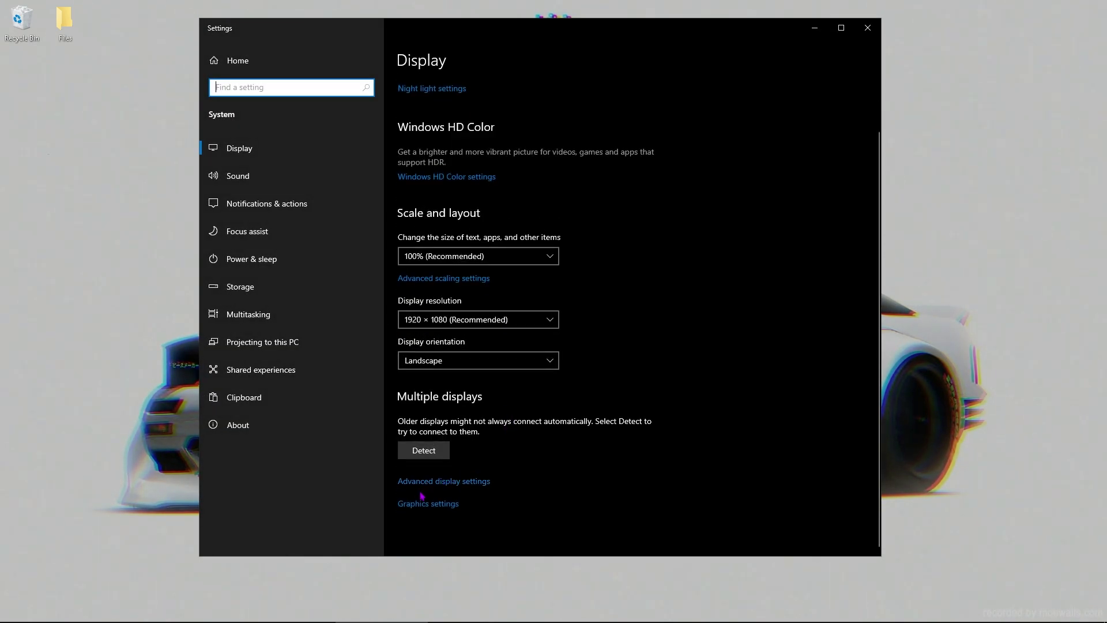
{"action": "left_click", "coordinate": [415, 506]}
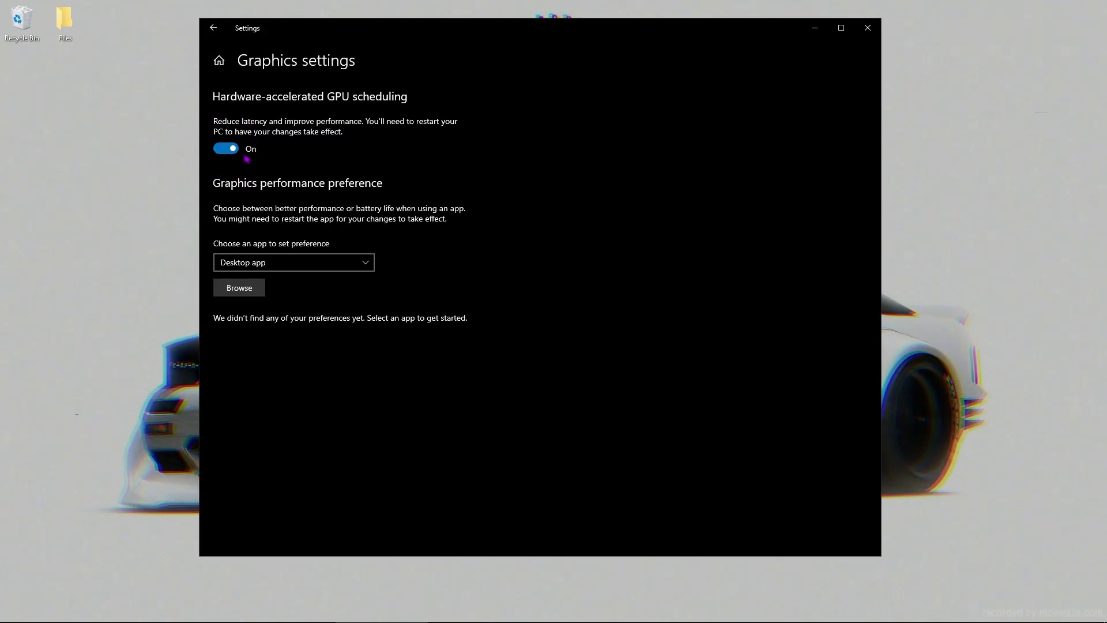
{"action": "left_click", "coordinate": [225, 149]}
{"action": "left_click", "coordinate": [237, 153]}
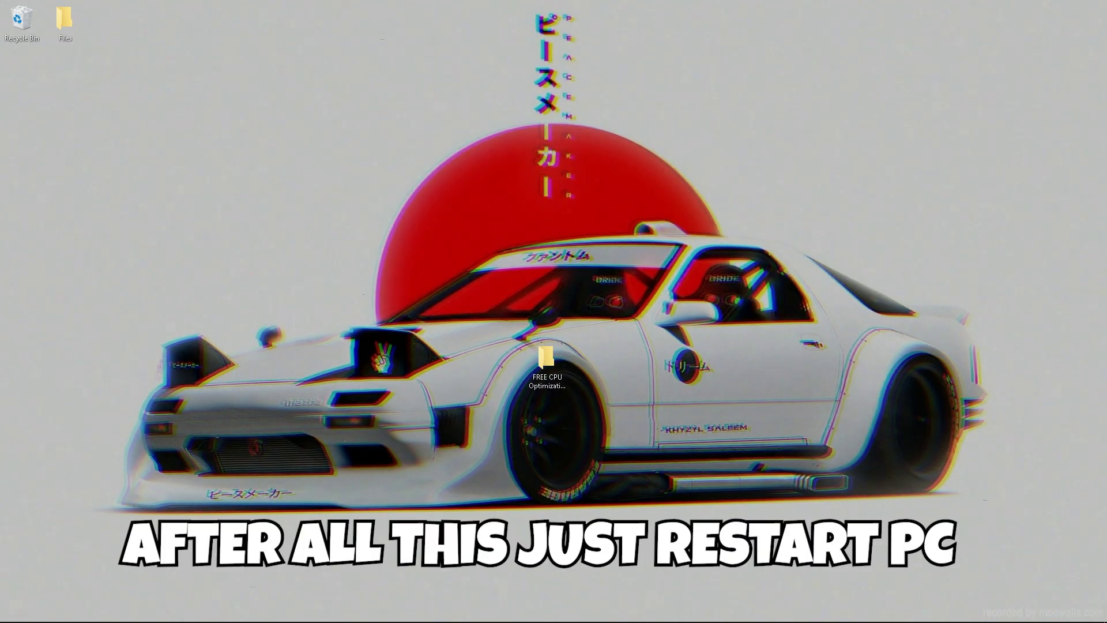
Bring up the Windows power options for restarting the PC
{"action": "left_click", "coordinate": [14, 611]}
{"action": "left_click", "coordinate": [14, 586]}
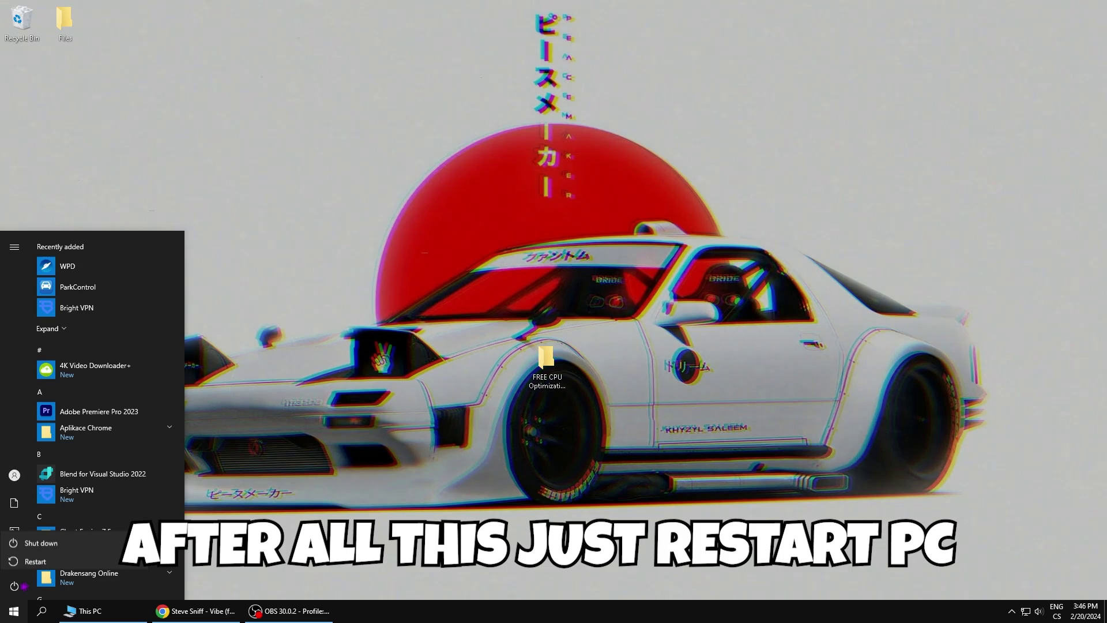